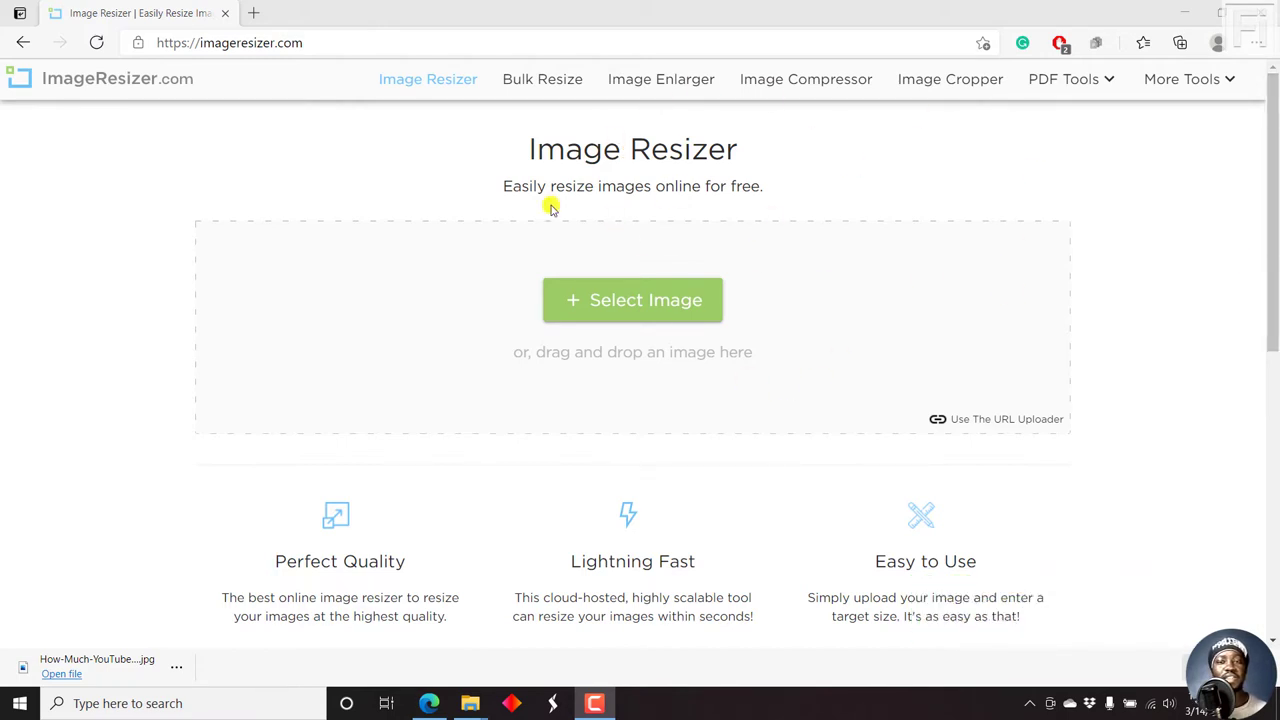
Switch to the Resize Image folder in File Explorer and view the How-Much-YouTube-Paid-Me-in-2020 PNG in Paint, closing it when done
mouse_move(484, 710)
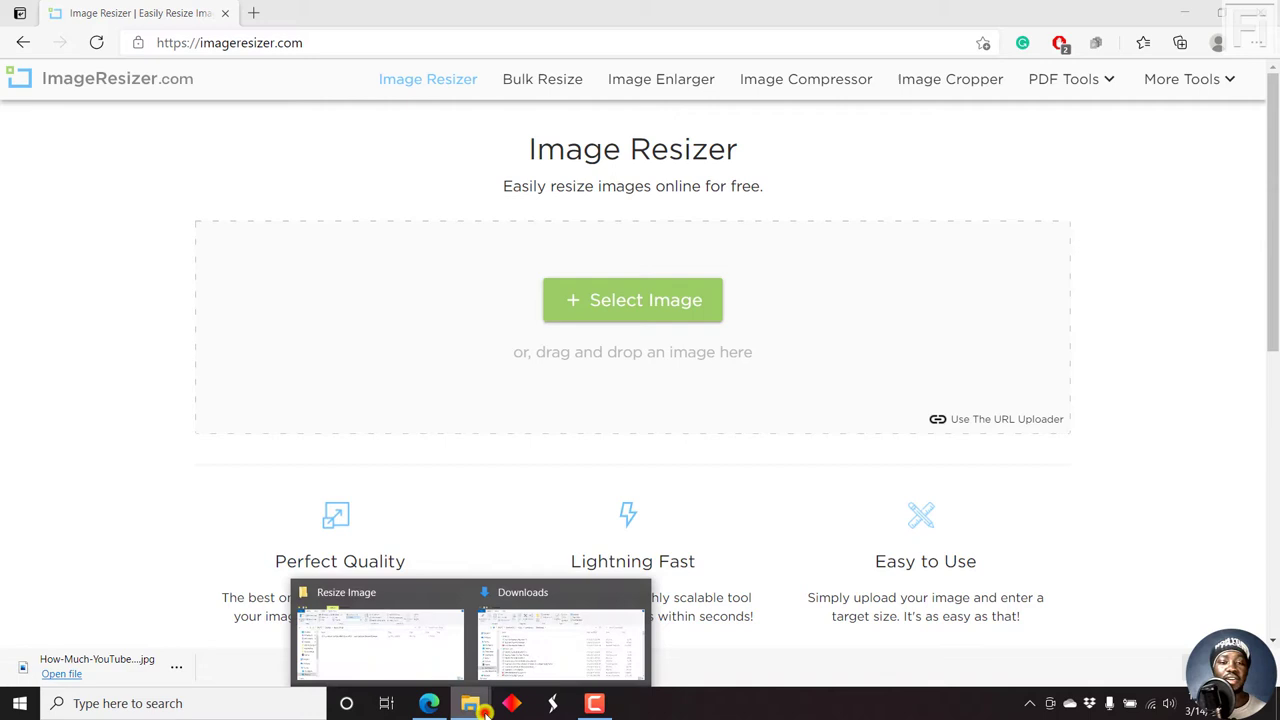
left_click(380, 608)
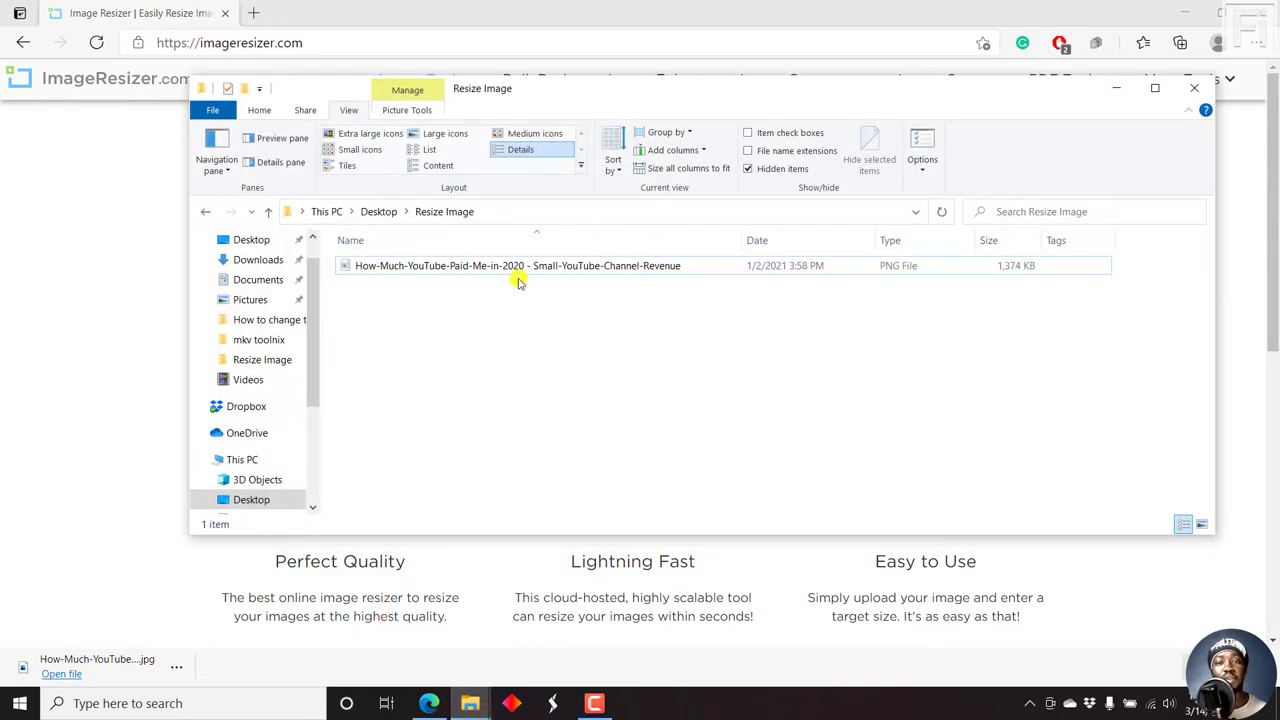
left_click(466, 276)
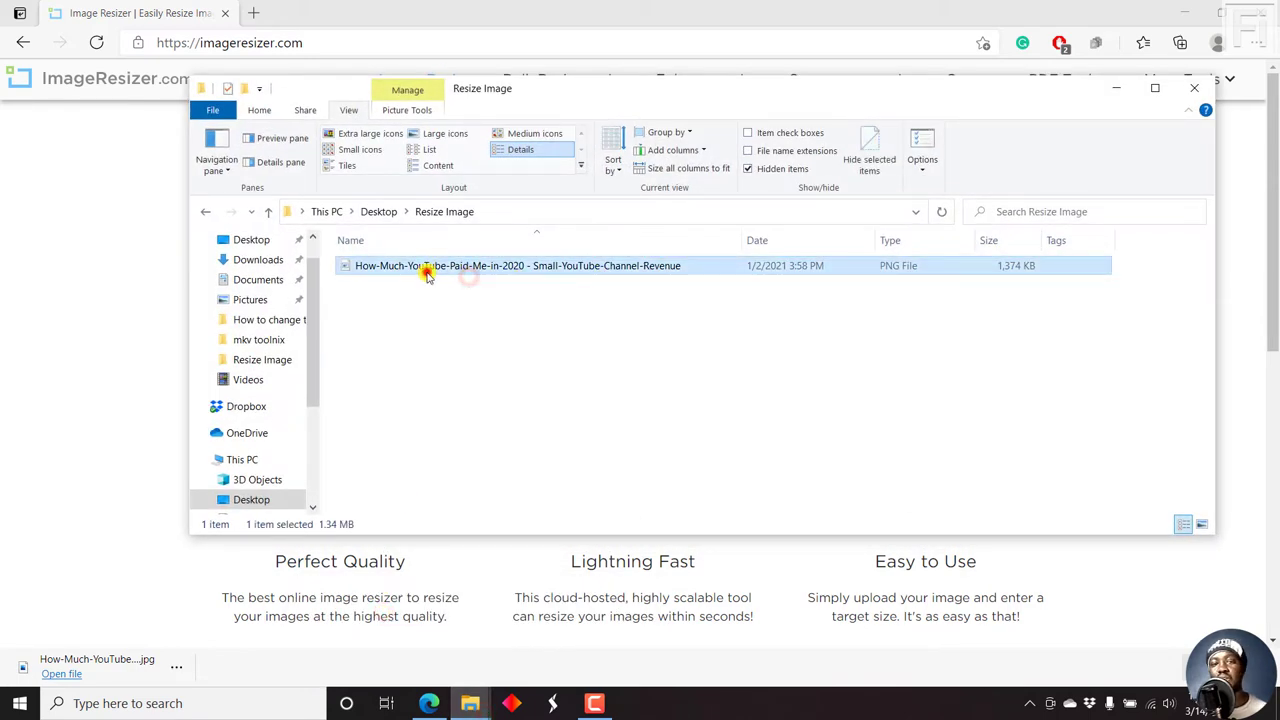
double_click(398, 267)
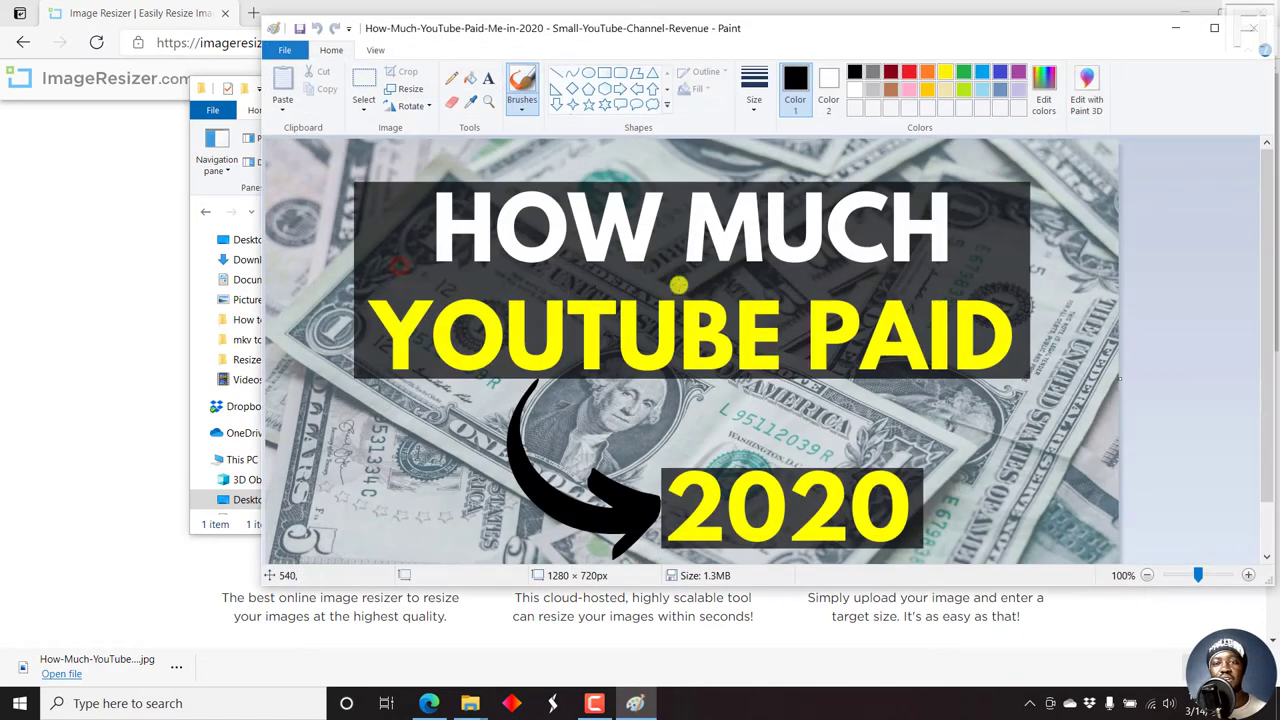
left_click(1245, 33)
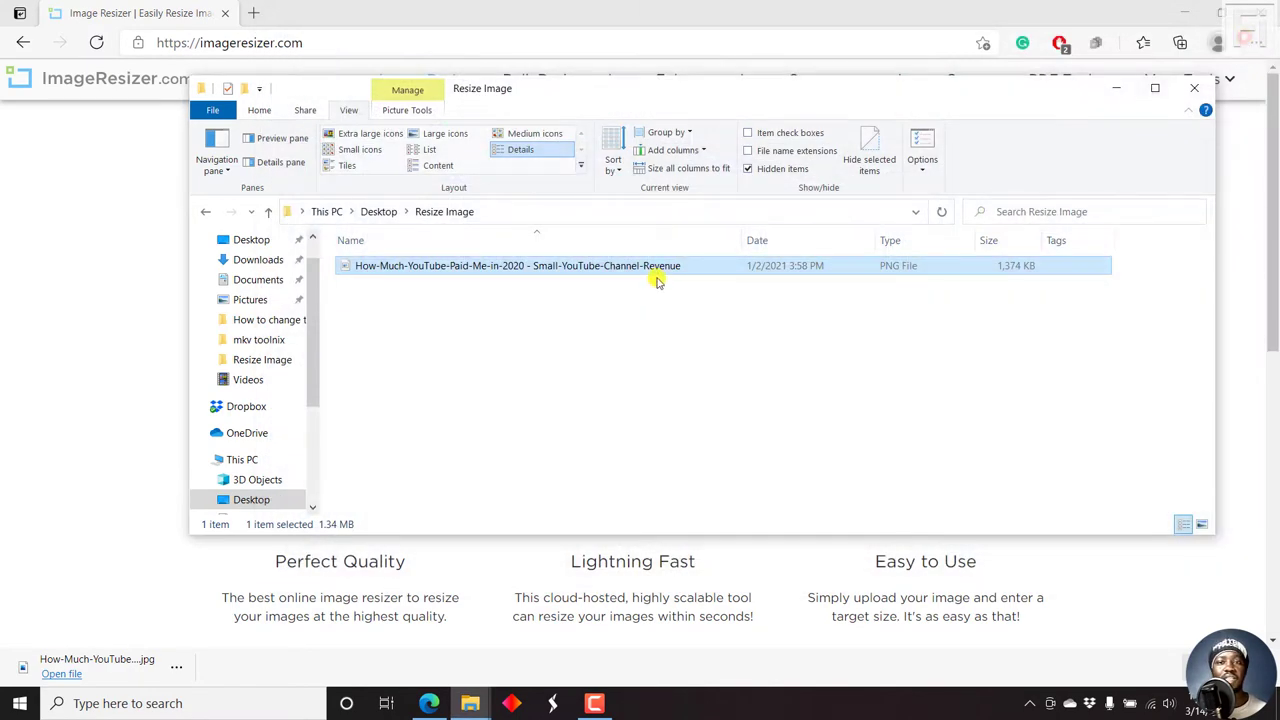
Examine the PNG file's dimensions and file size in the details of its properties, then close them
right_click(536, 275)
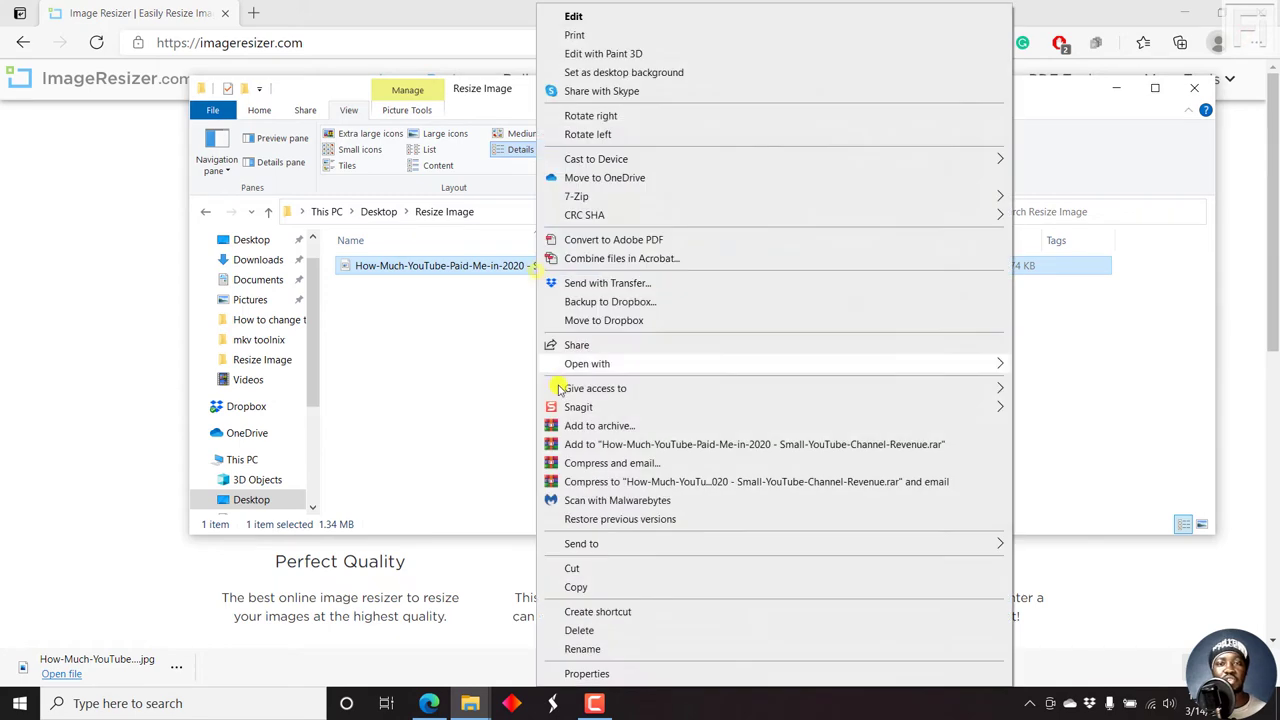
left_click(608, 673)
left_click(655, 301)
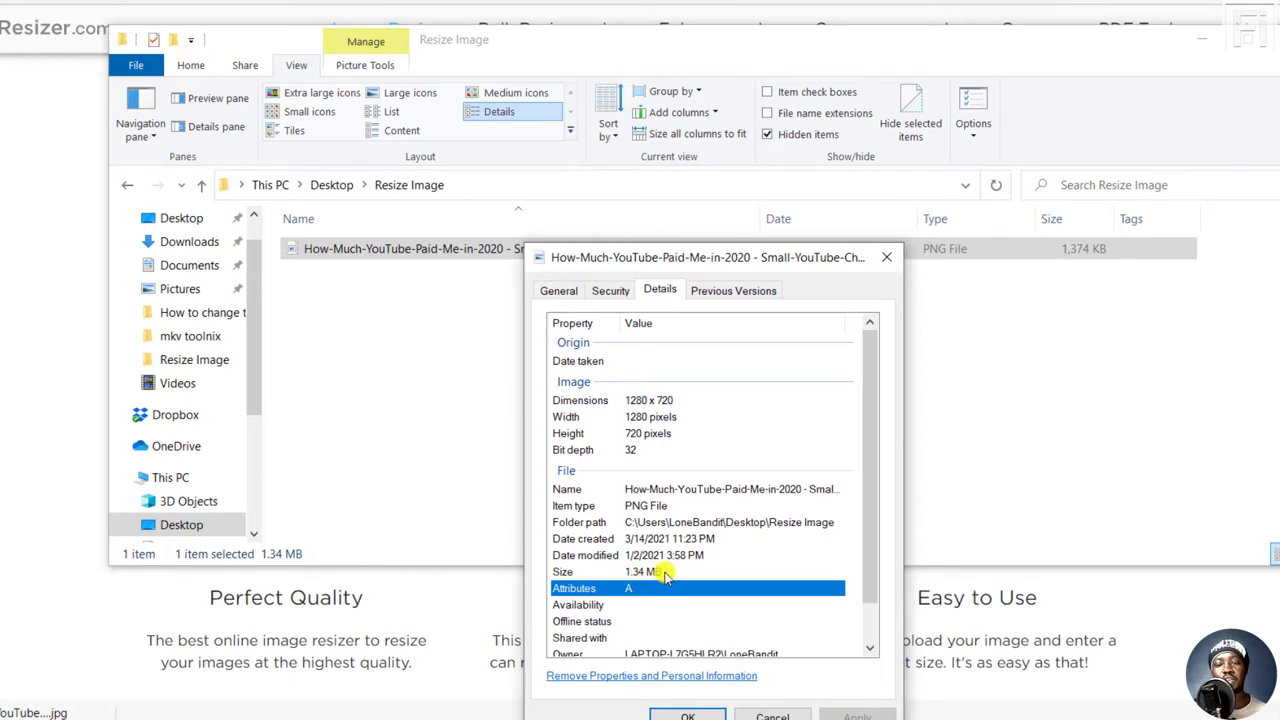
left_click(886, 257)
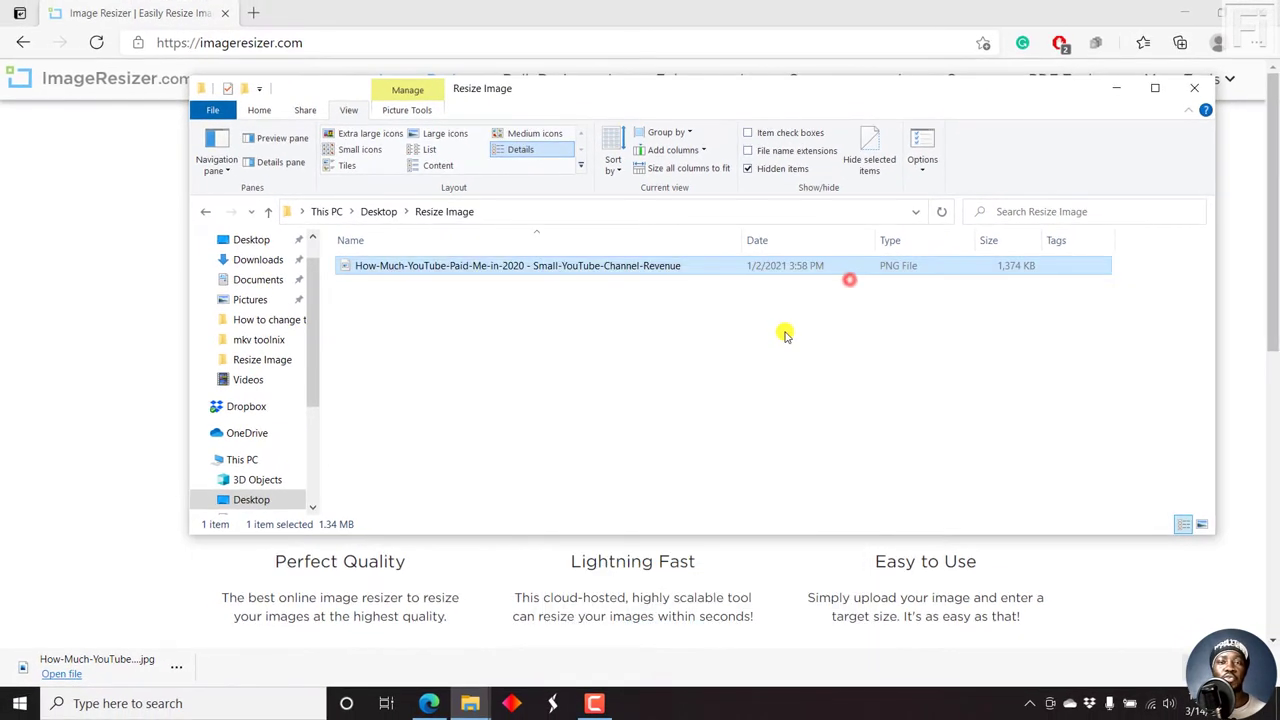
left_click(785, 332)
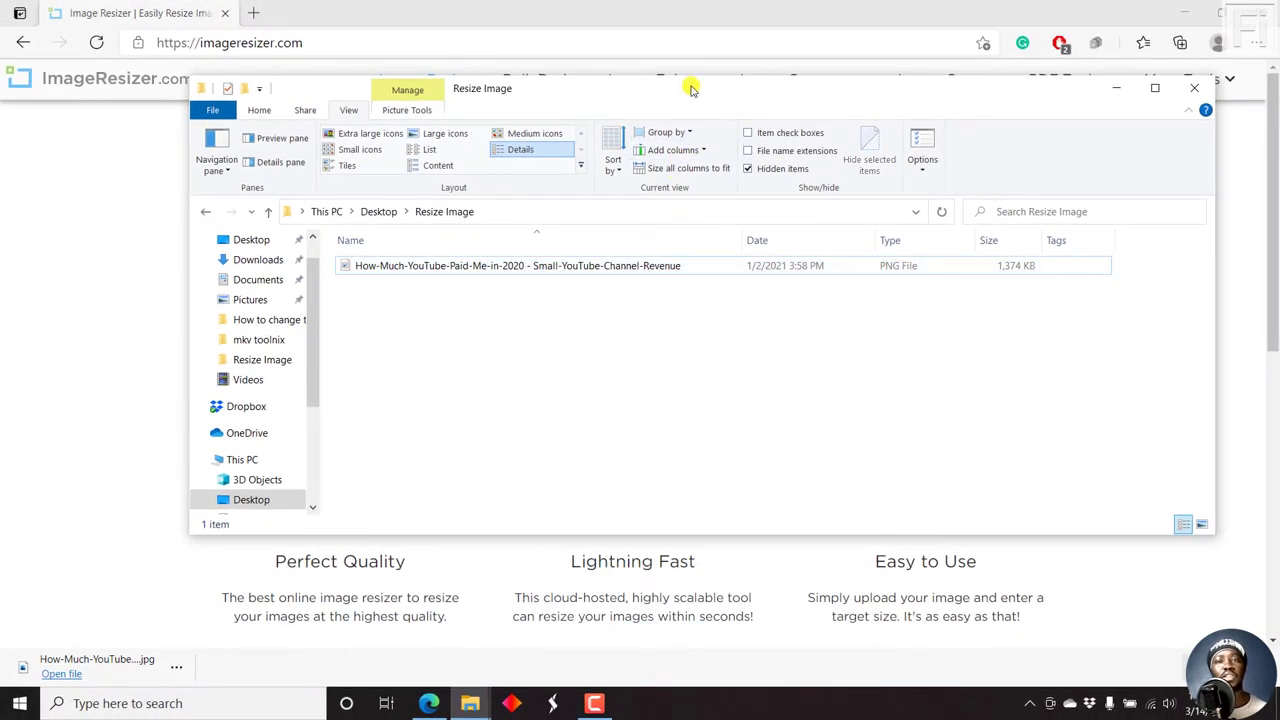
Return to the browser and upload How-Much-YouTube-Paid-Me-in-2020 - Small-YouTube-Channel-Revenue from the desktop's Resize Image folder to the image resizer
left_click_drag(631, 94, 877, 101)
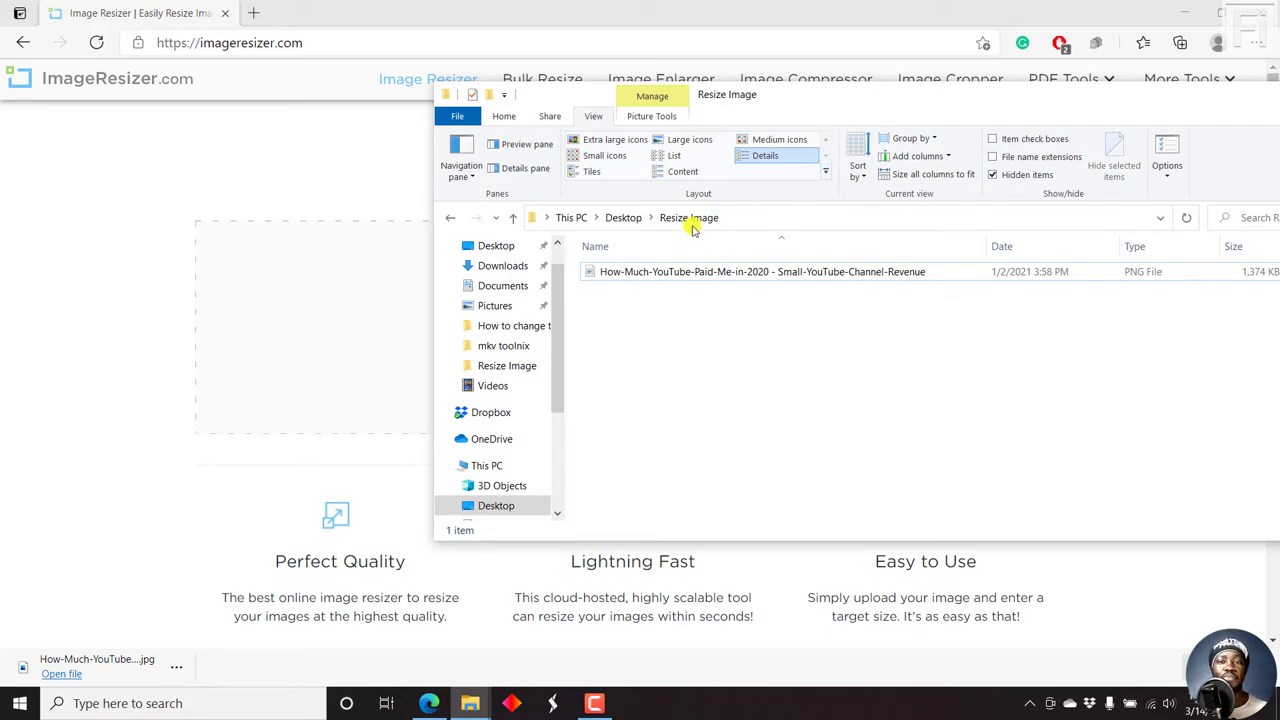
left_click(625, 272)
left_click(525, 46)
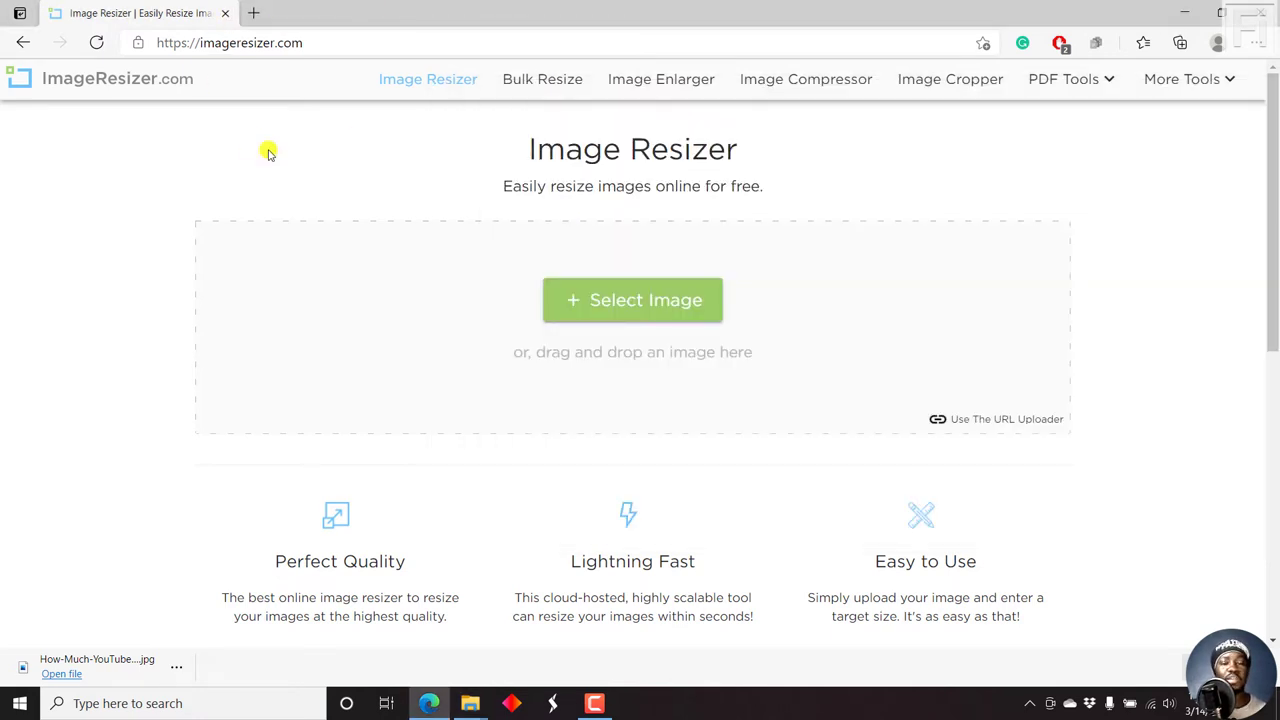
left_click(632, 298)
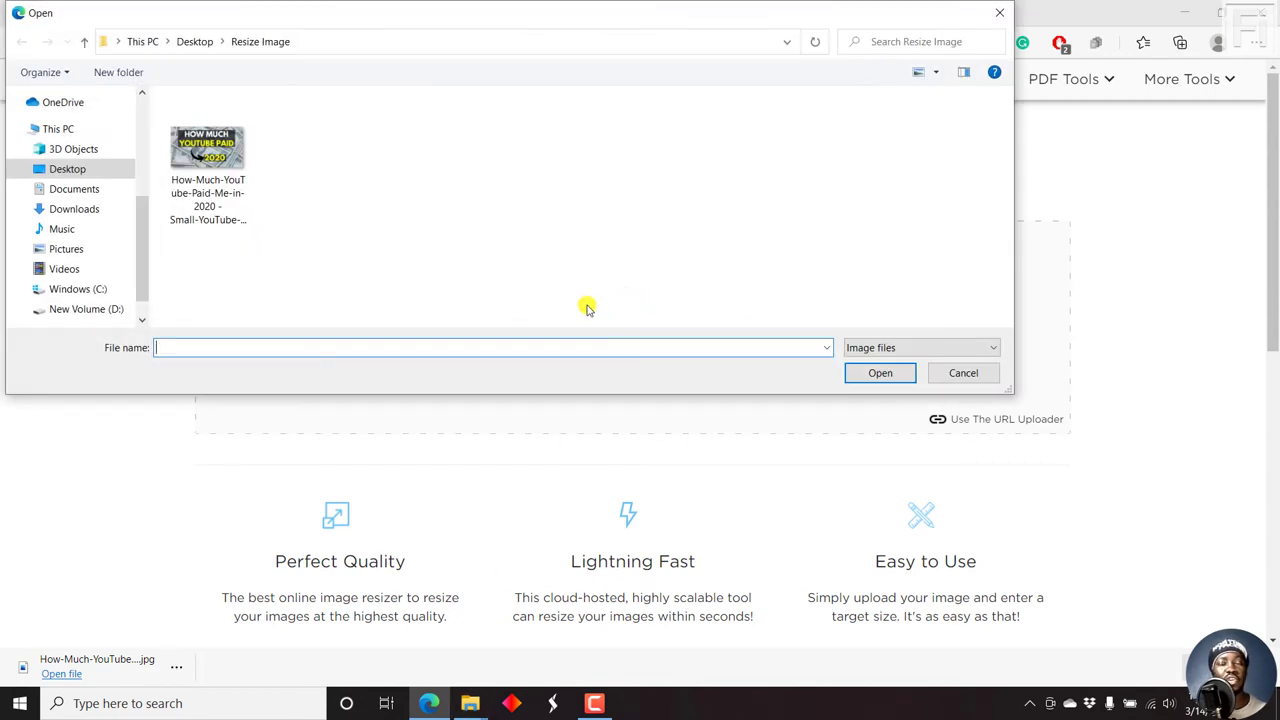
left_click(212, 168)
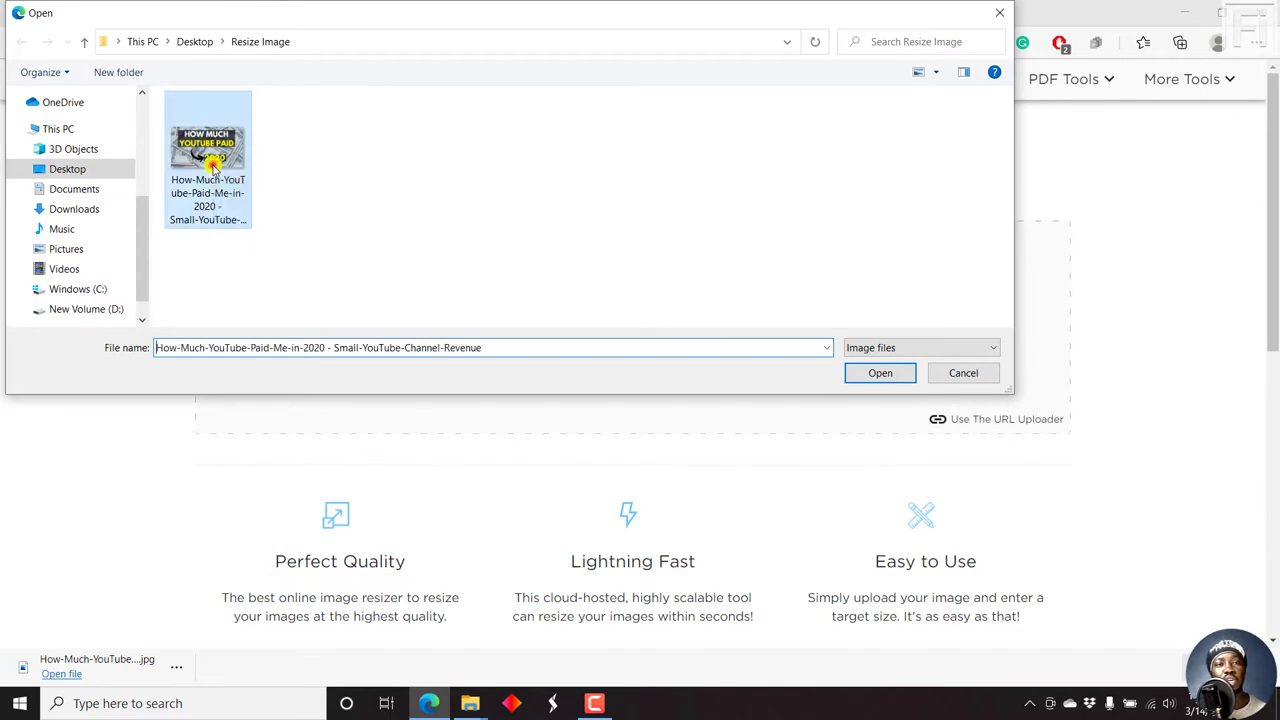
left_click(876, 374)
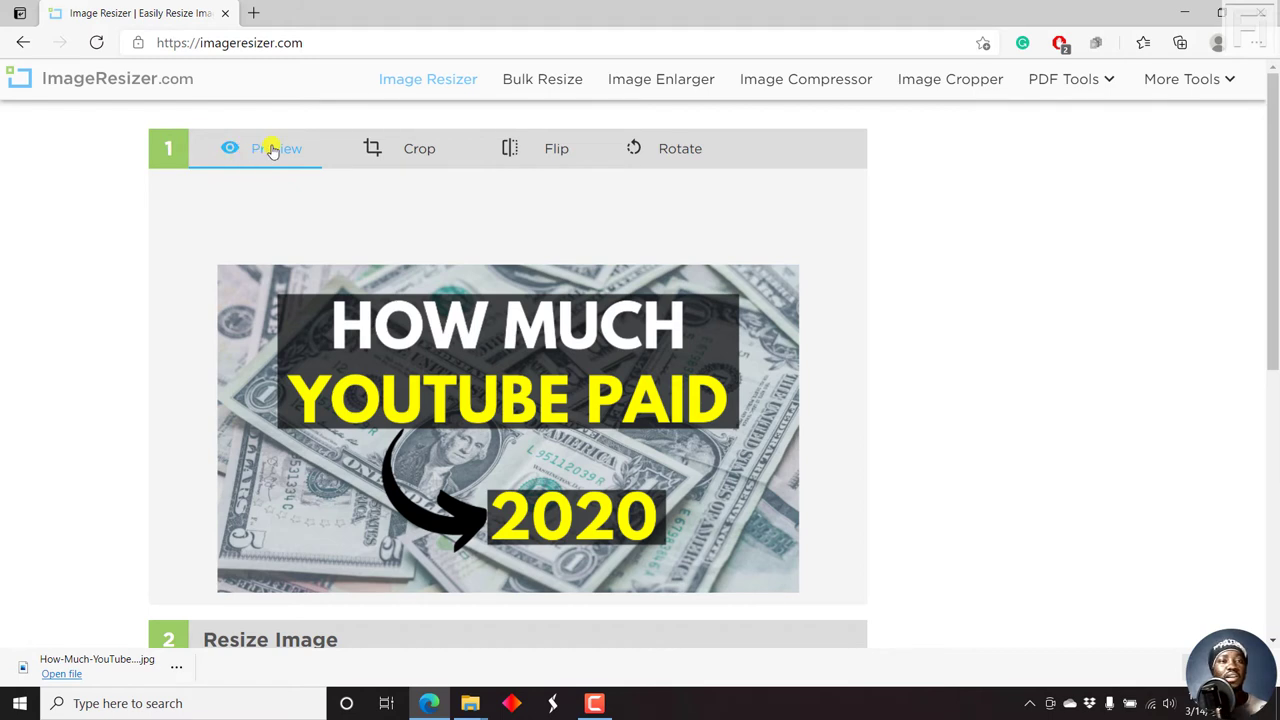
Look through the crop, flip and rotate options for the uploaded image and return to its preview
left_click(403, 152)
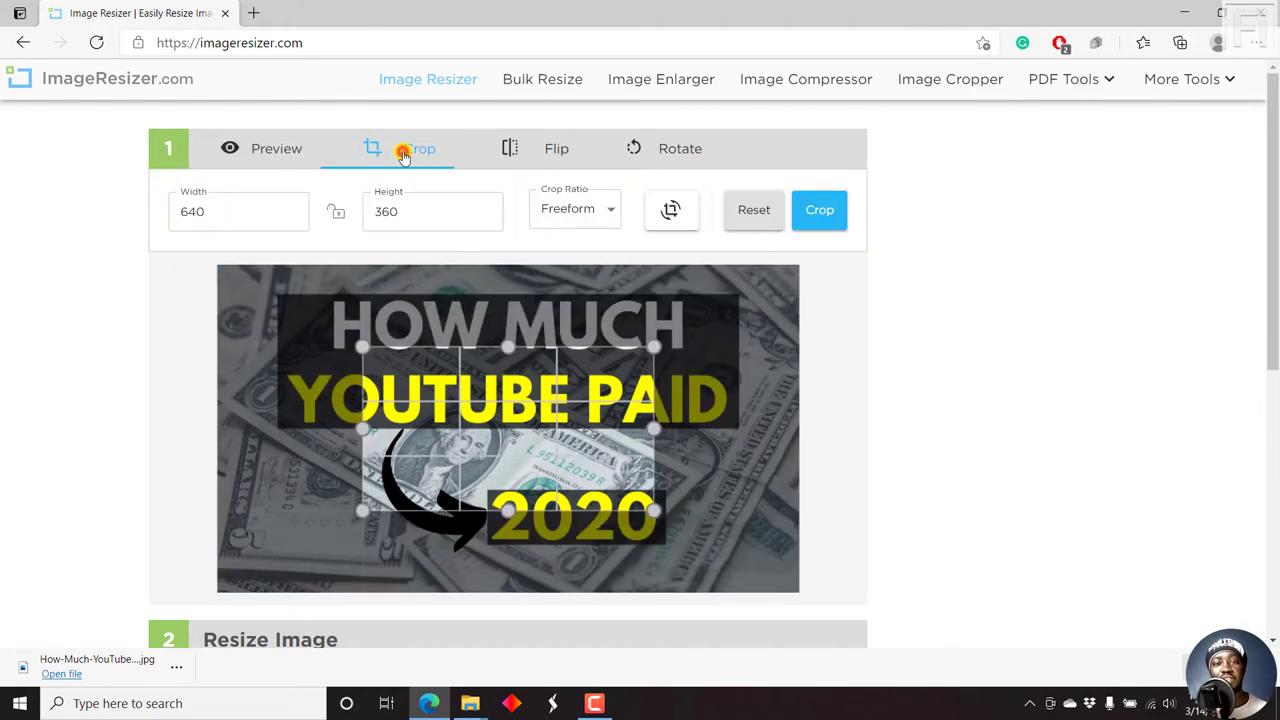
left_click(566, 148)
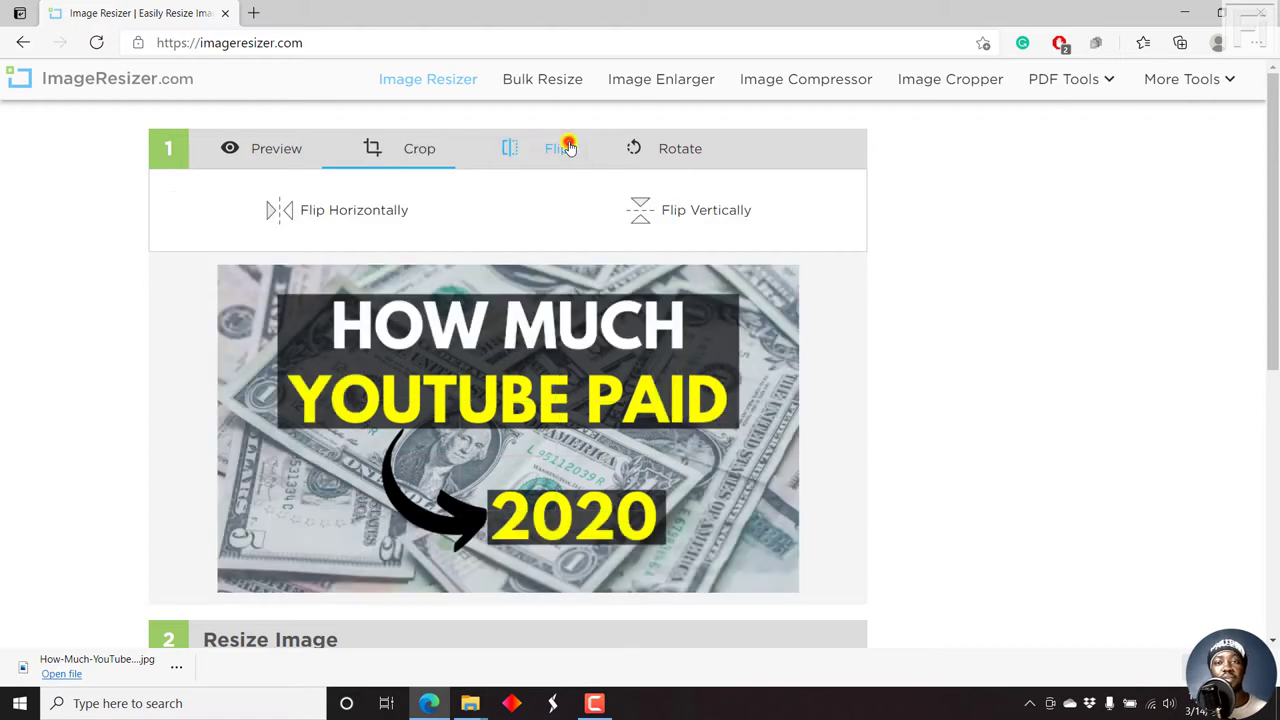
left_click(712, 144)
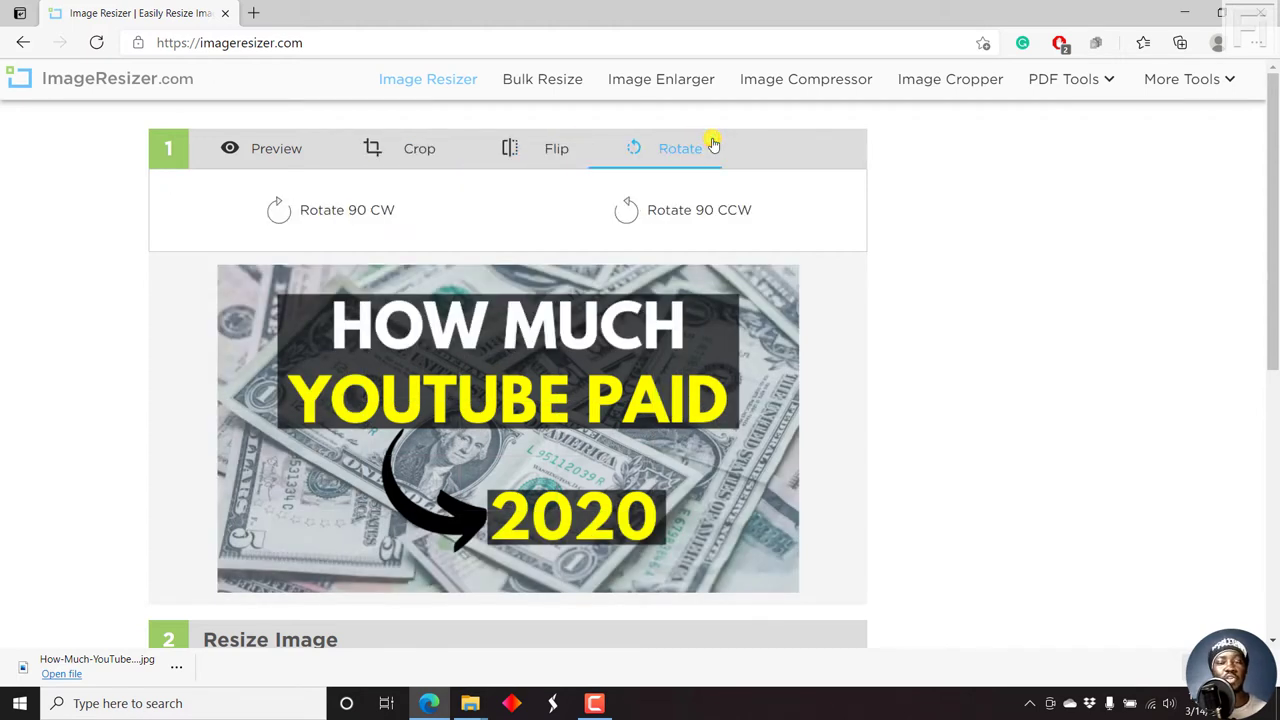
left_click(254, 148)
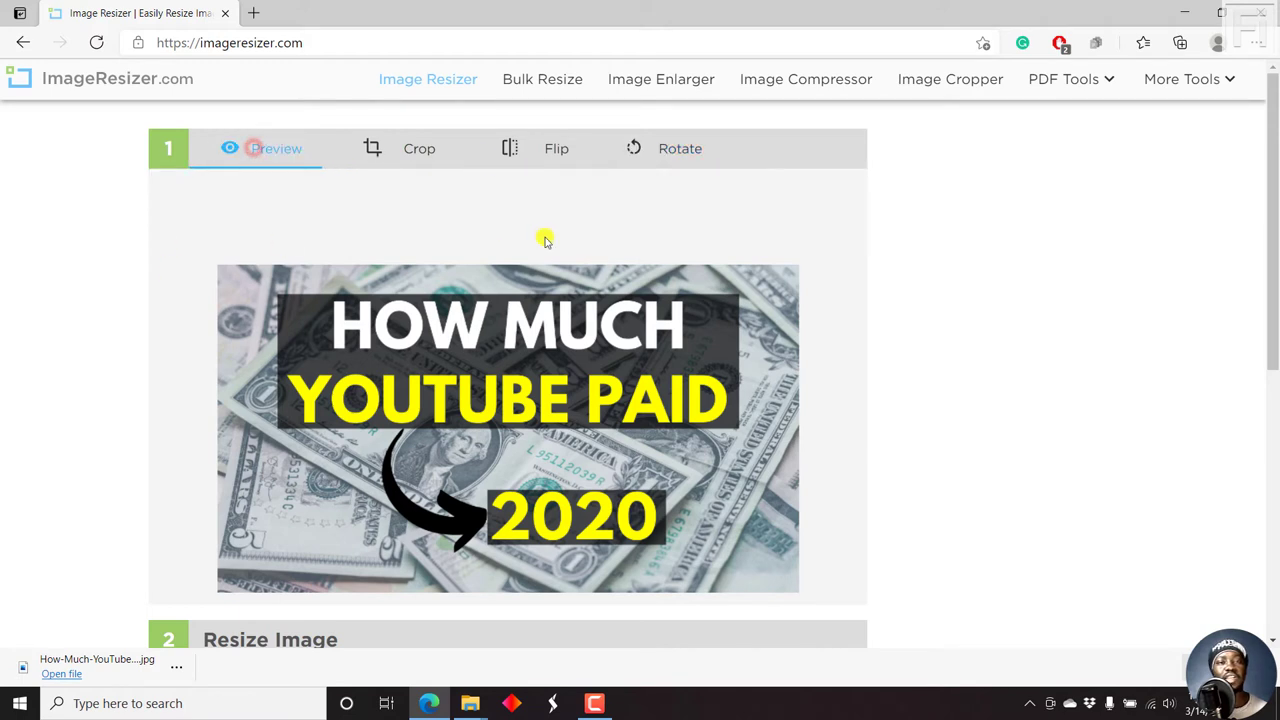
Examine the width and height settings for resizing by dimensions and the available measurement units
left_click_drag(1272, 148, 1275, 318)
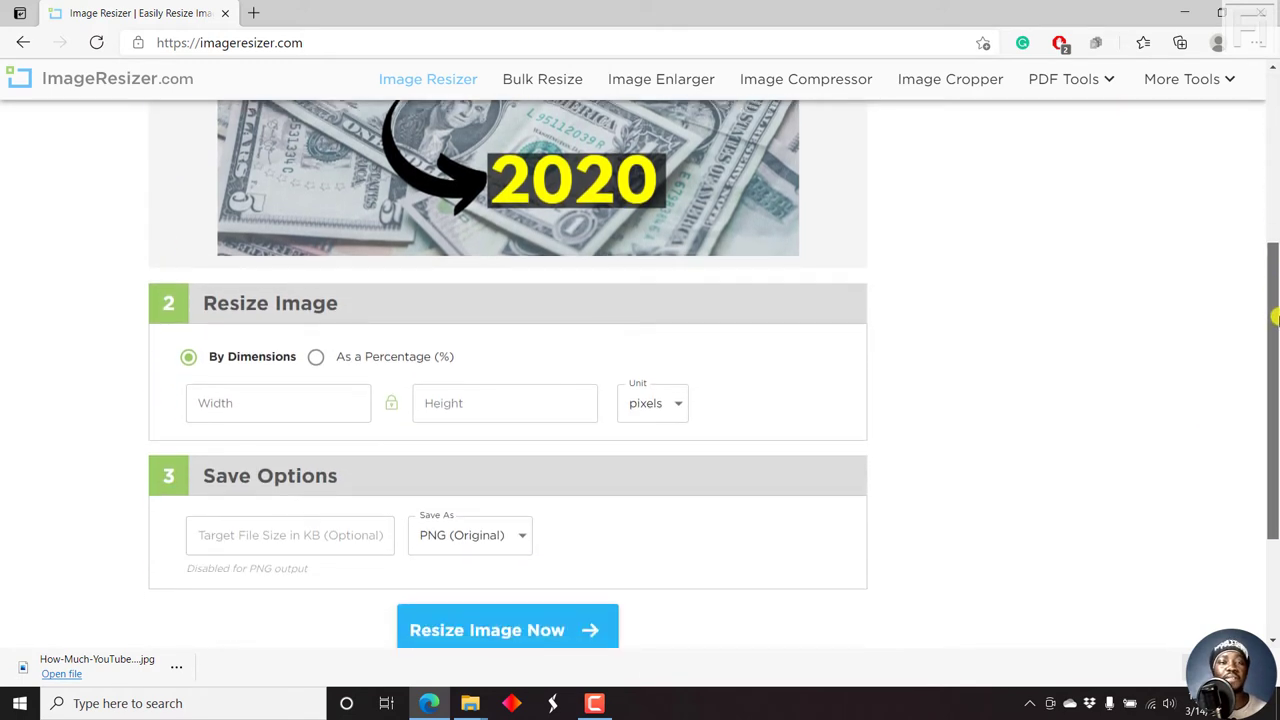
left_click(197, 400)
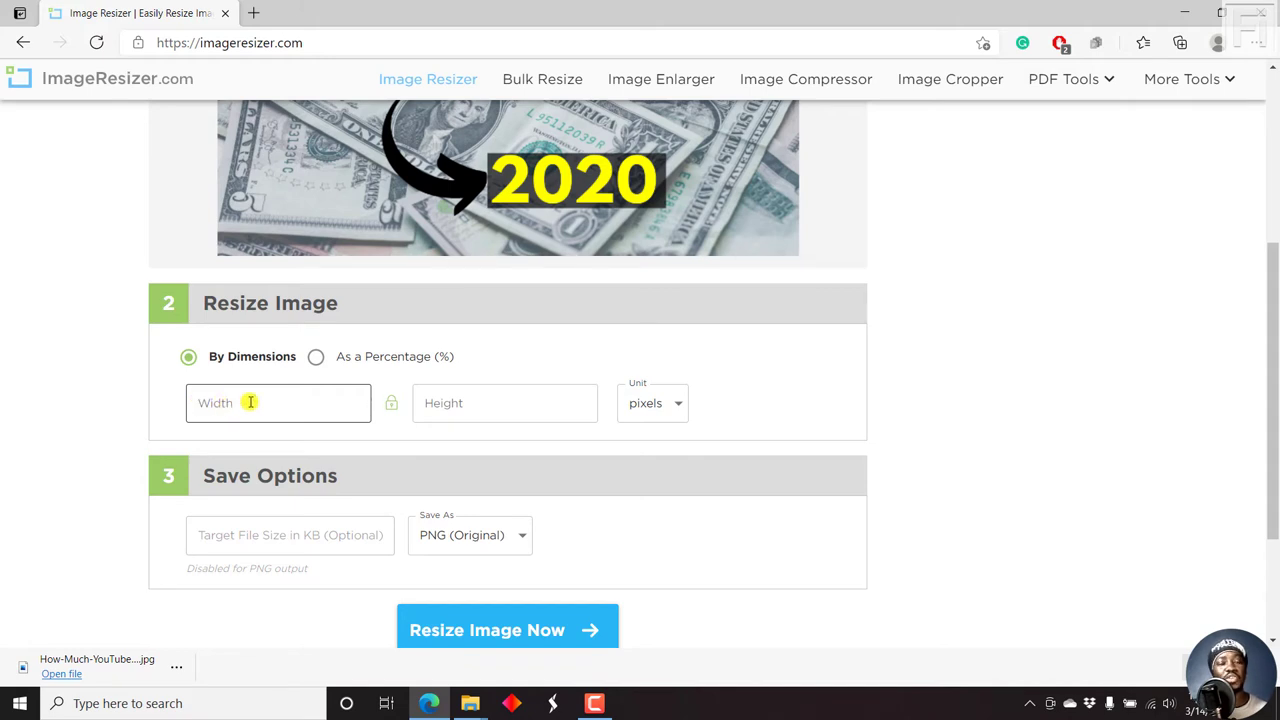
left_click(685, 407)
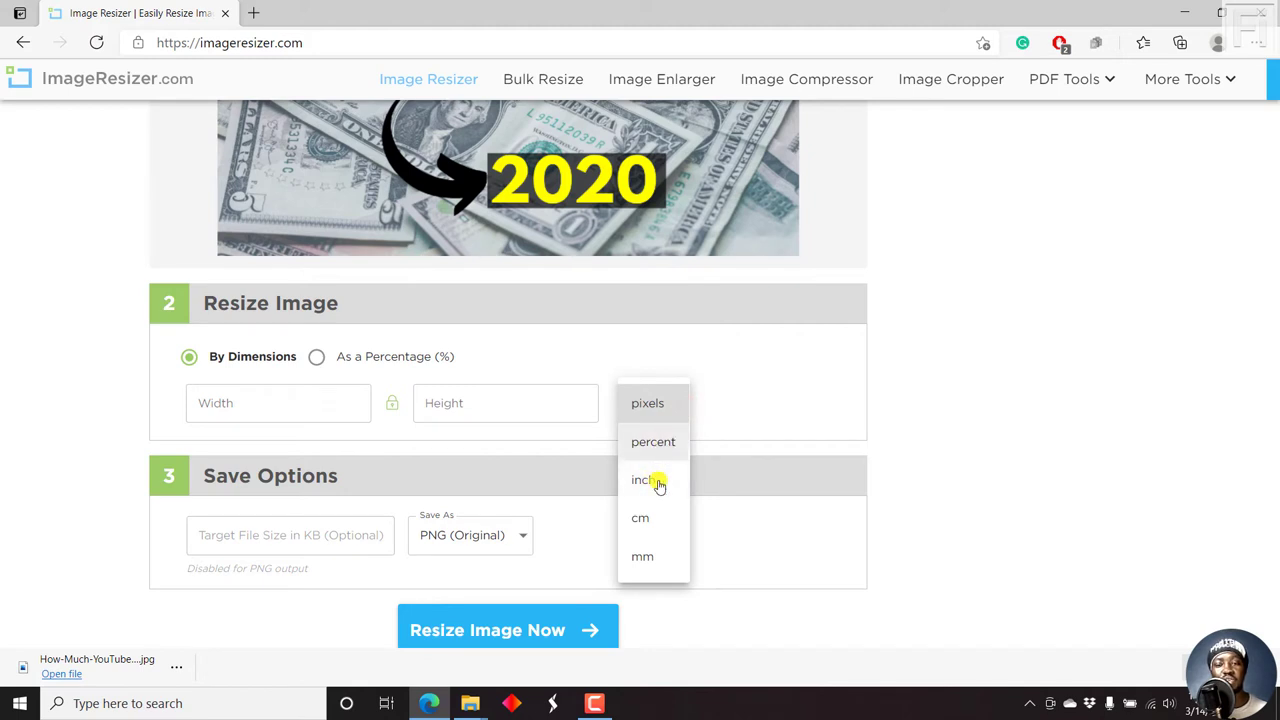
left_click(955, 437)
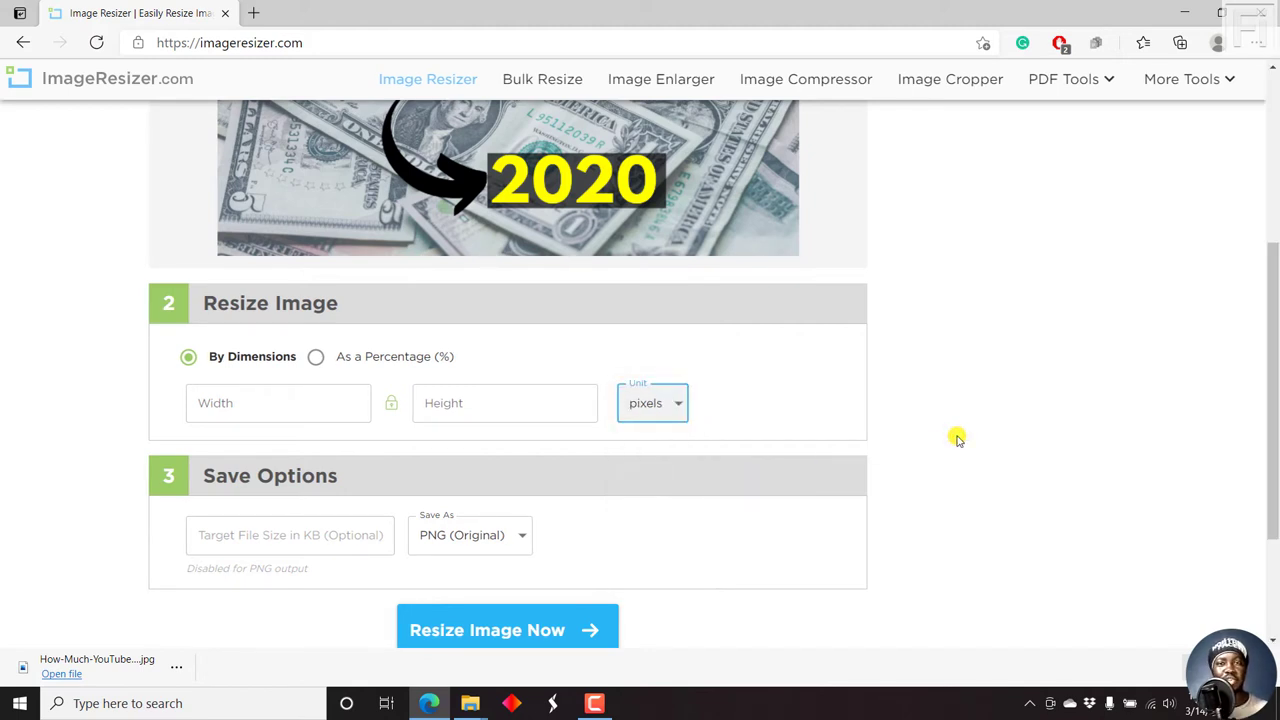
Switch resizing to a percentage and set the image to 48% of its original size
left_click(315, 360)
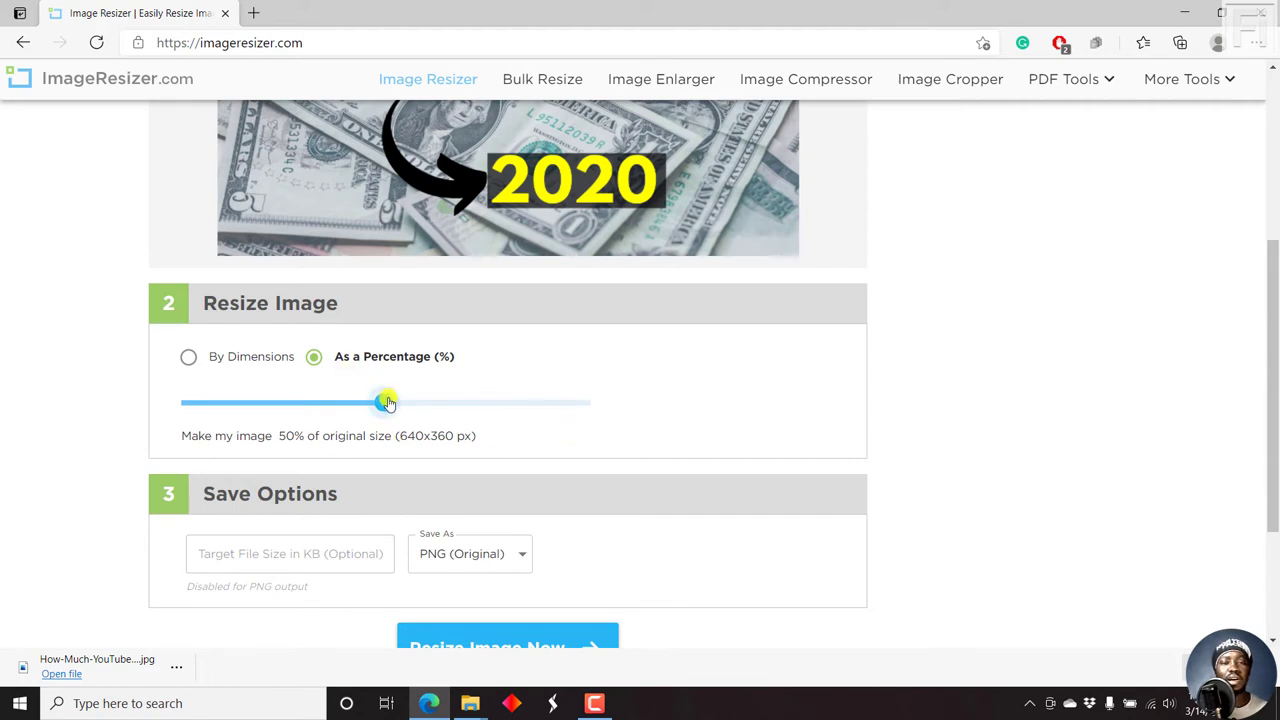
left_click_drag(386, 405, 376, 405)
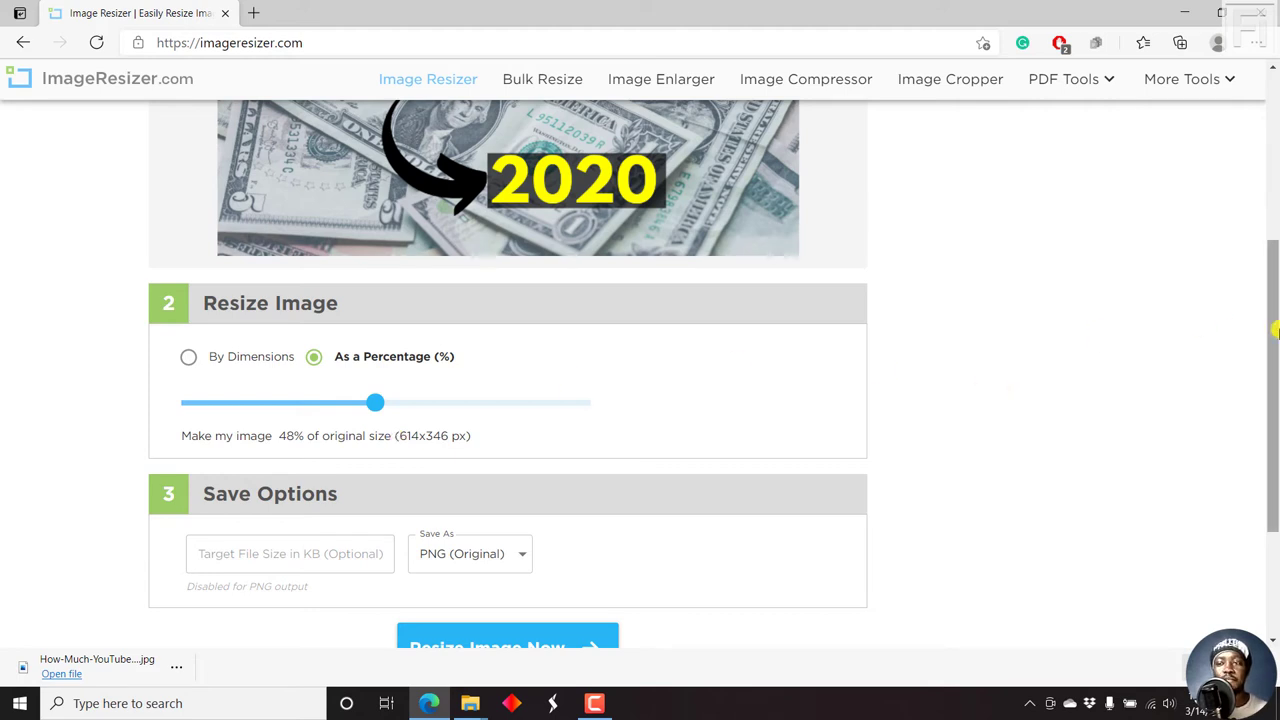
Set the save format to JPG and leave the optional target file size empty
scroll(1275, 330, "down", 3)
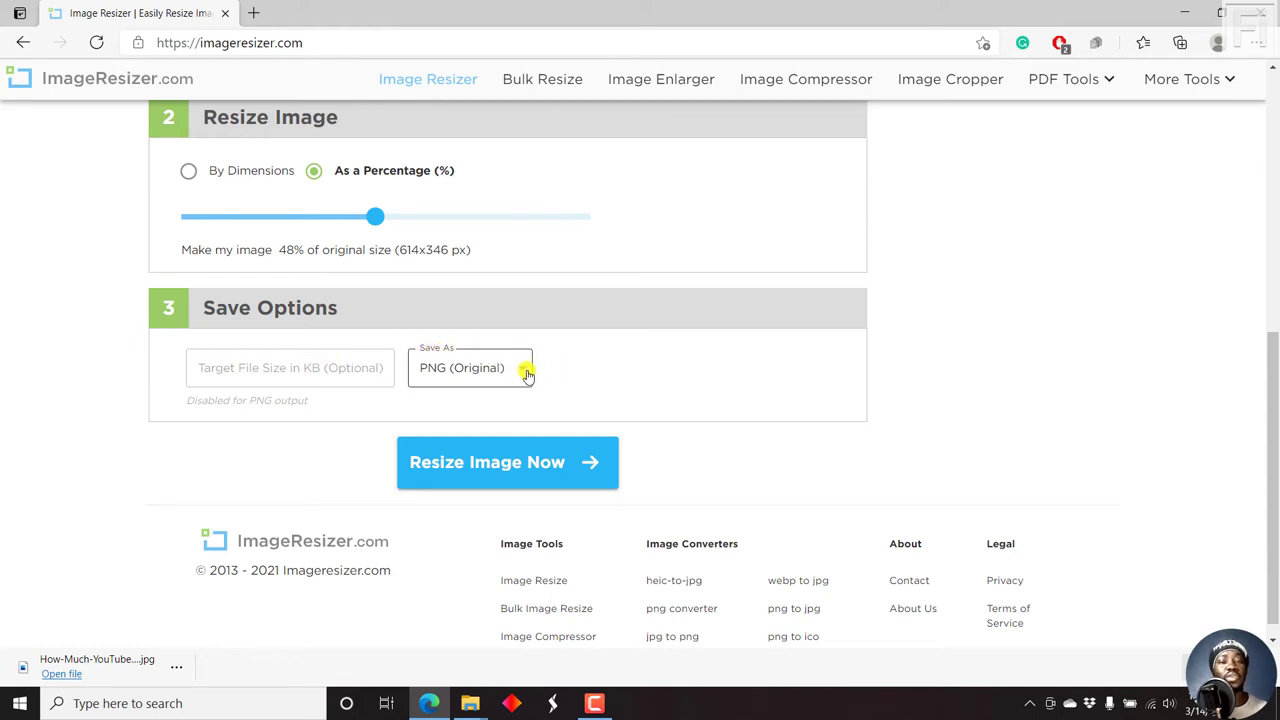
left_click(521, 375)
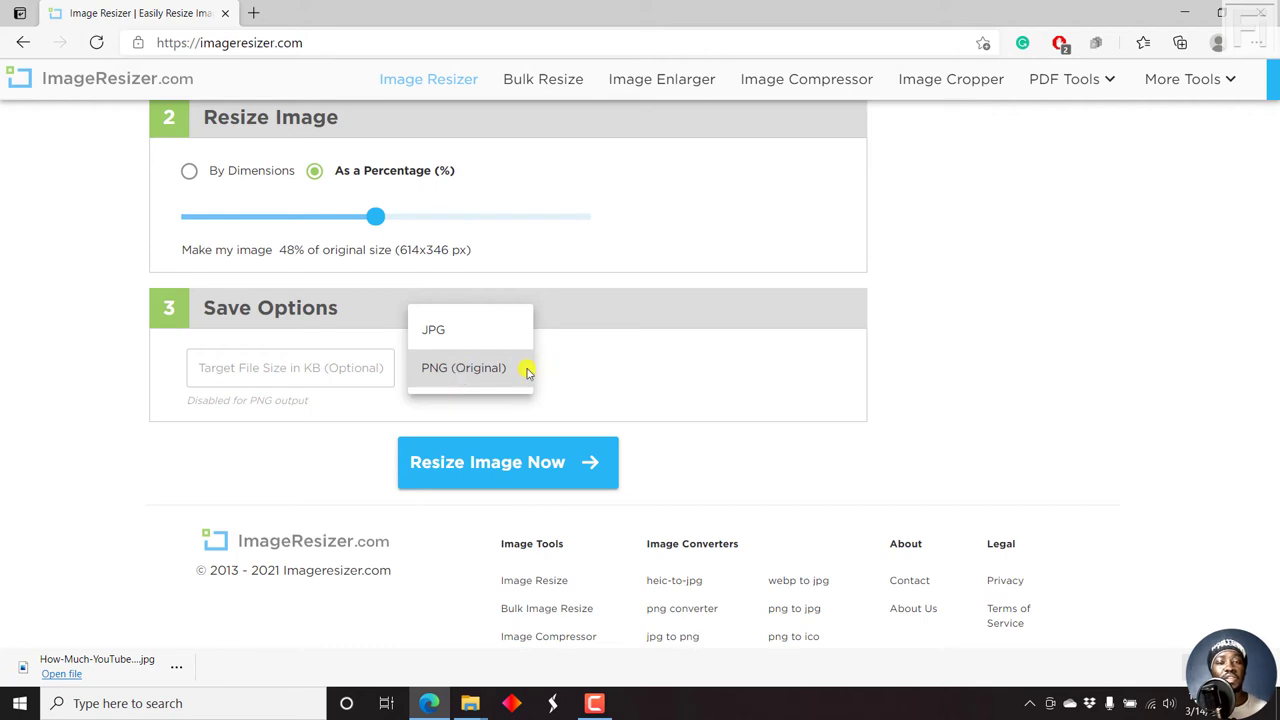
left_click(597, 376)
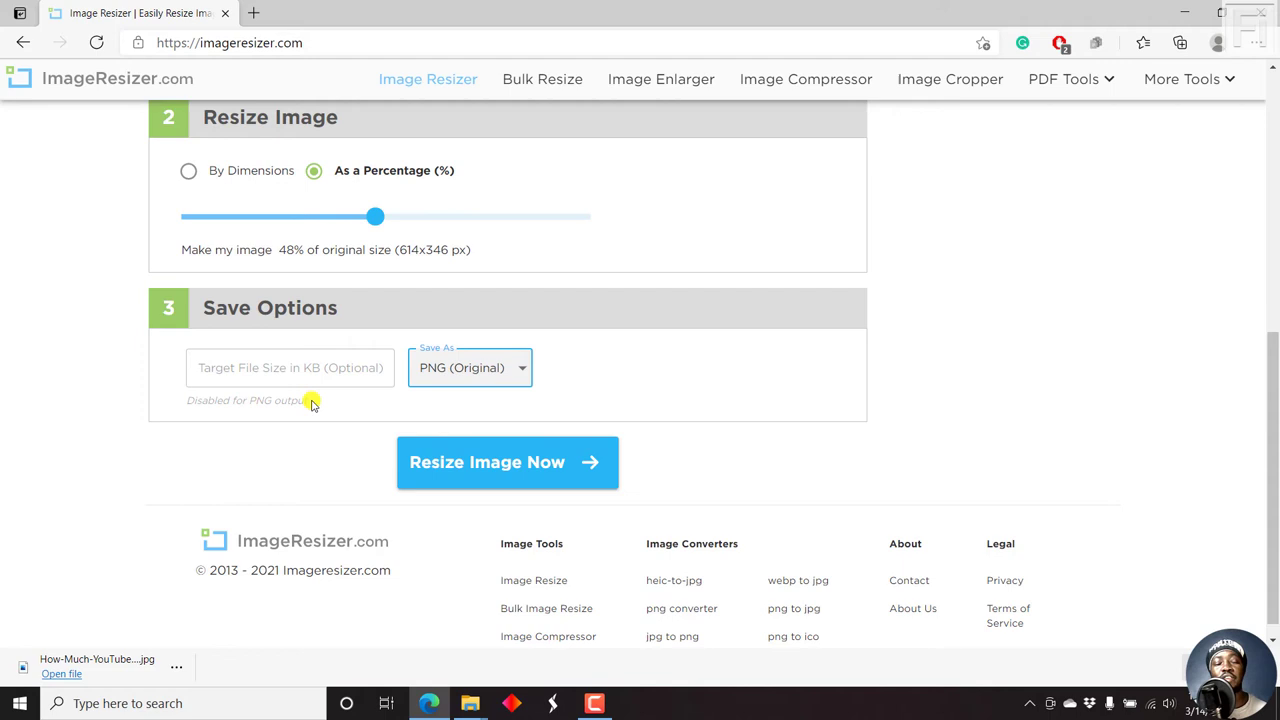
left_click(470, 370)
left_click(450, 330)
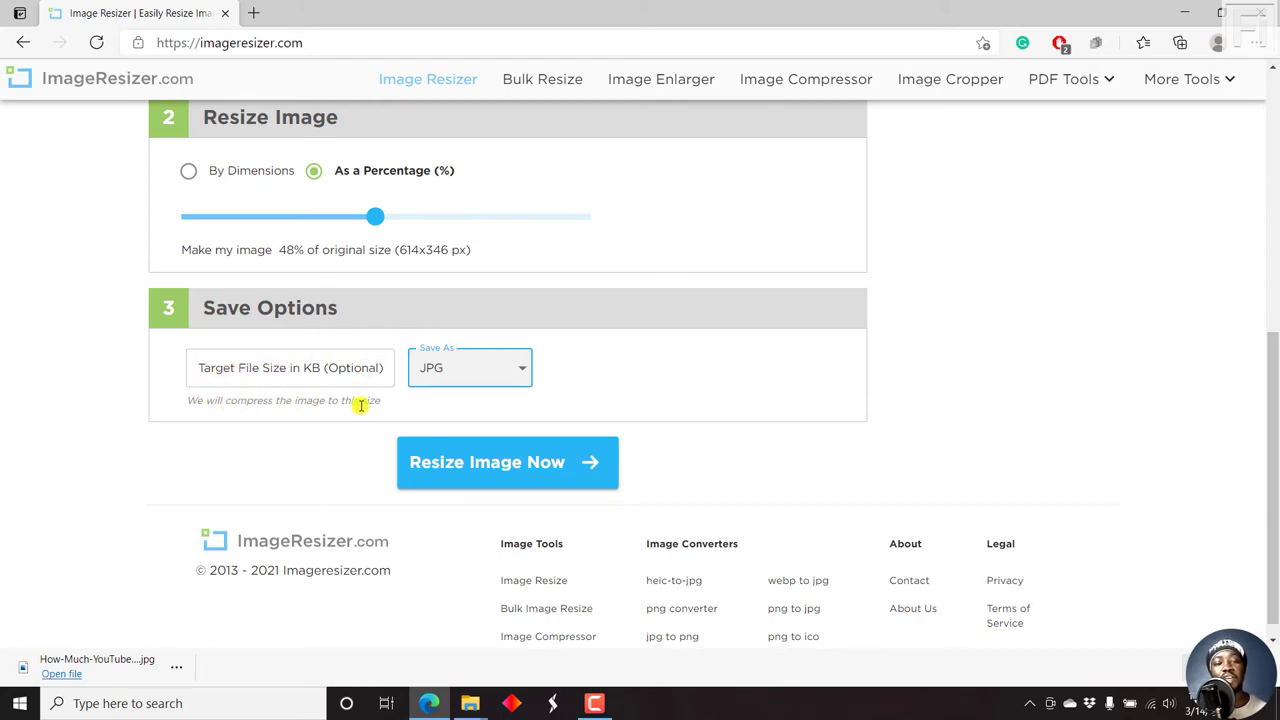
left_click(311, 366)
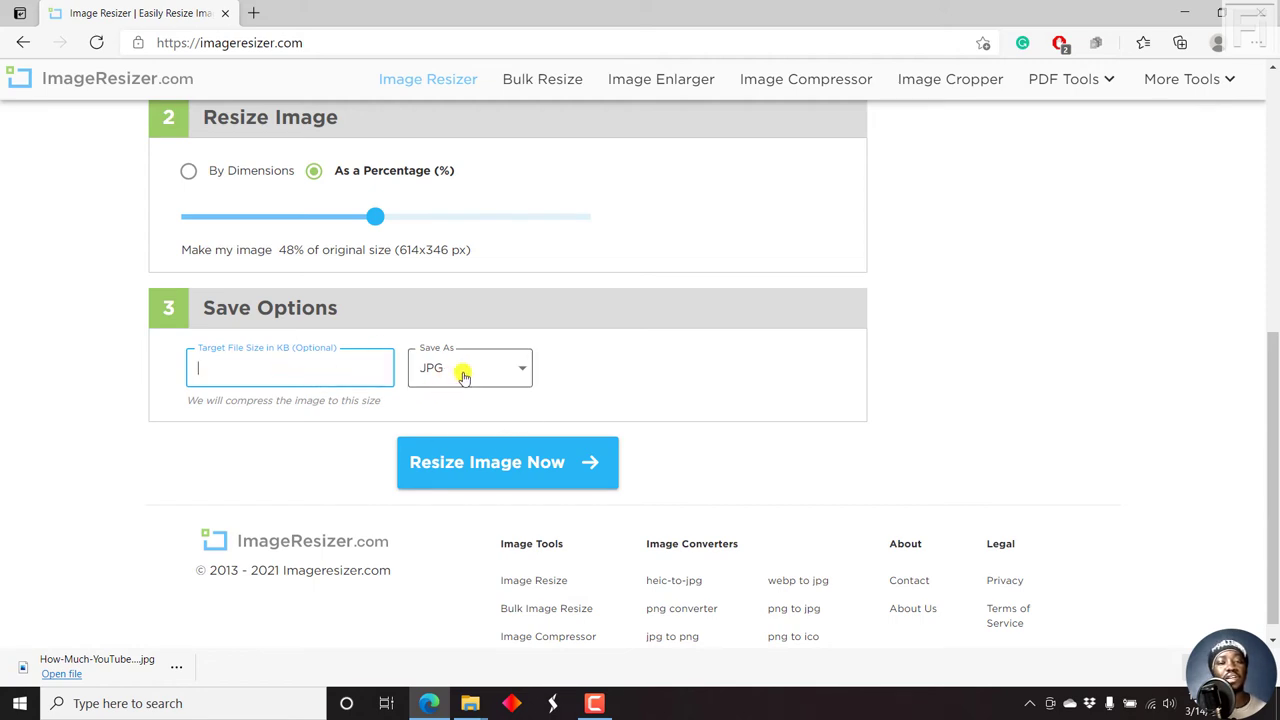
left_click(660, 375)
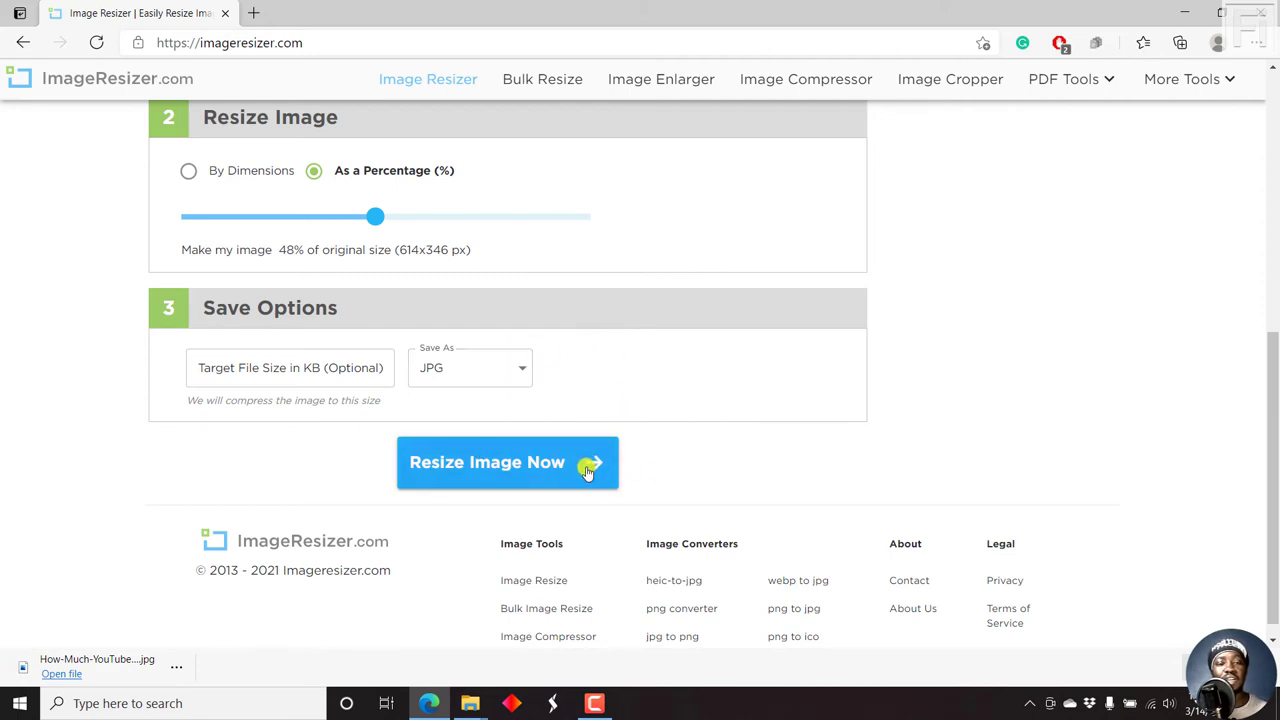
Run the resize, review the resulting image and its new size details, and download it
left_click(524, 472)
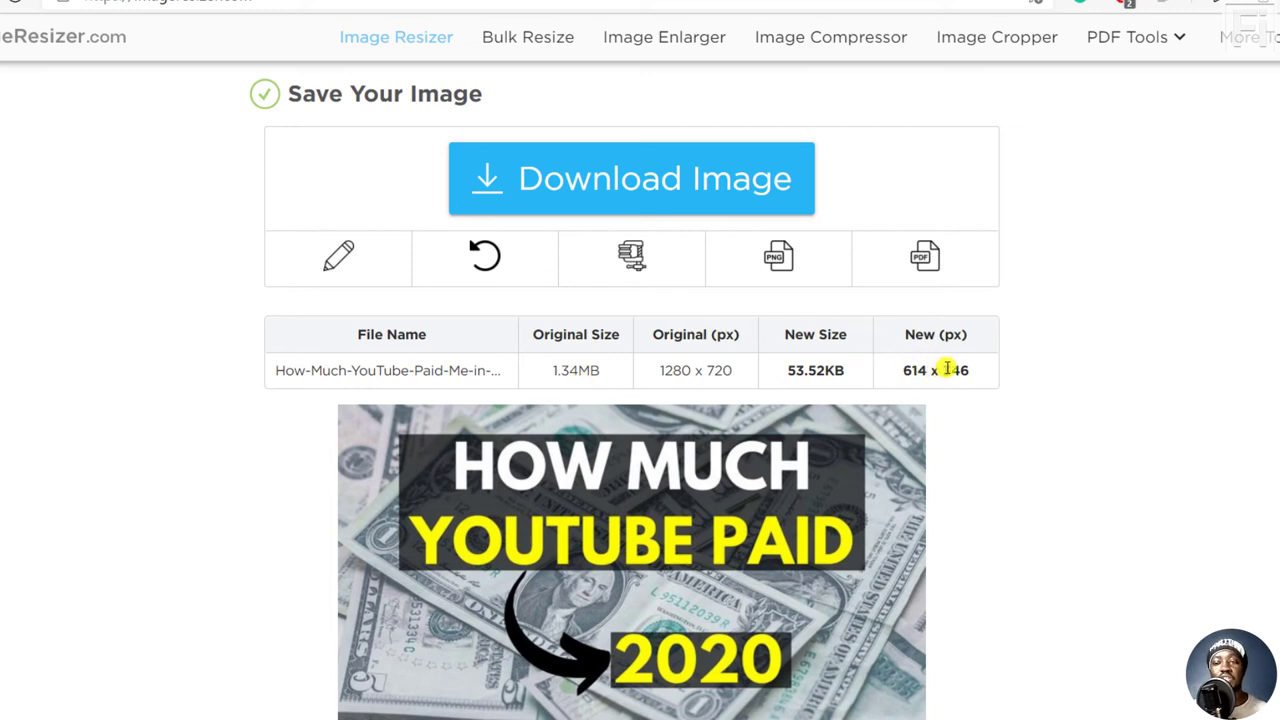
scroll(1275, 350, "down", 1)
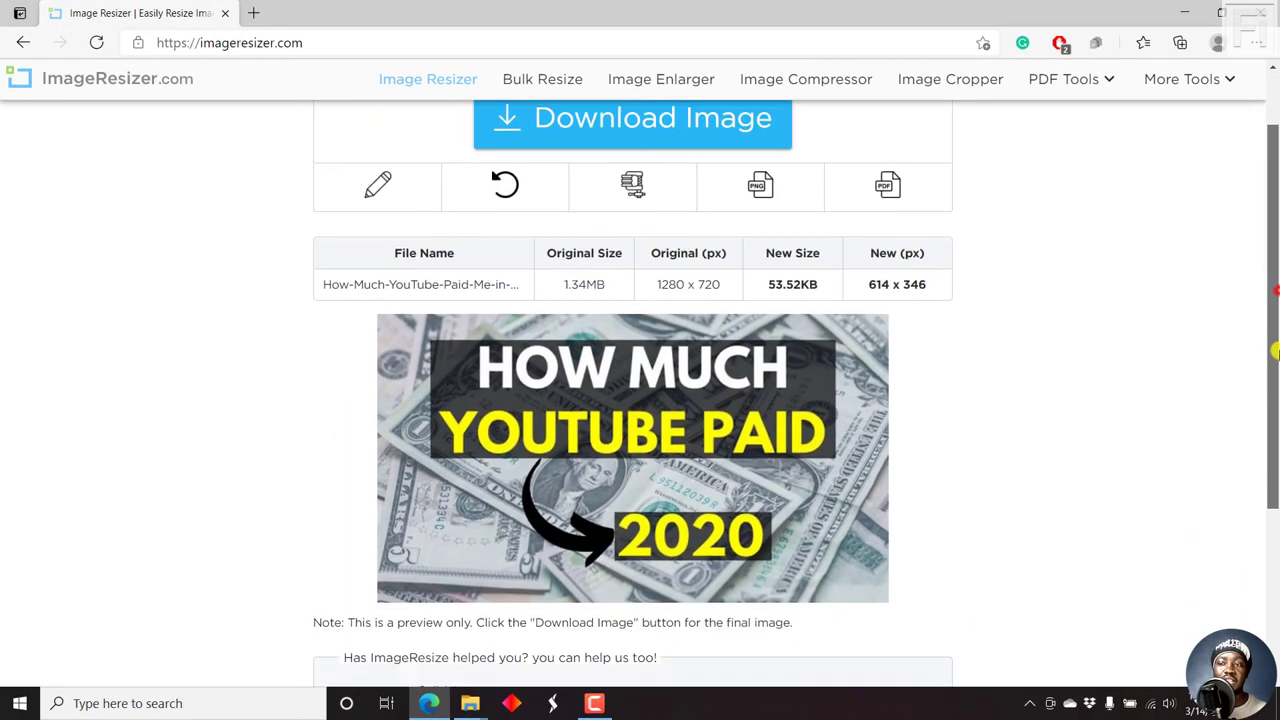
scroll(1275, 350, "down", 1)
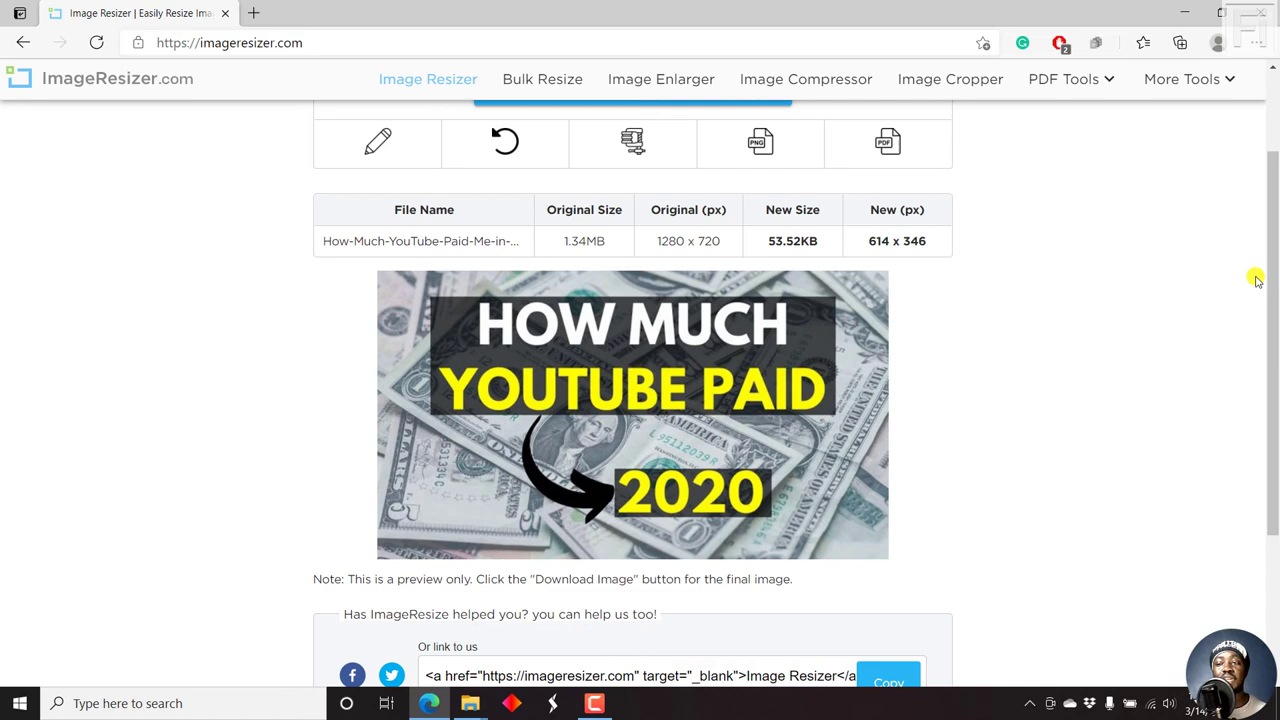
left_click_drag(1275, 270, 1275, 178)
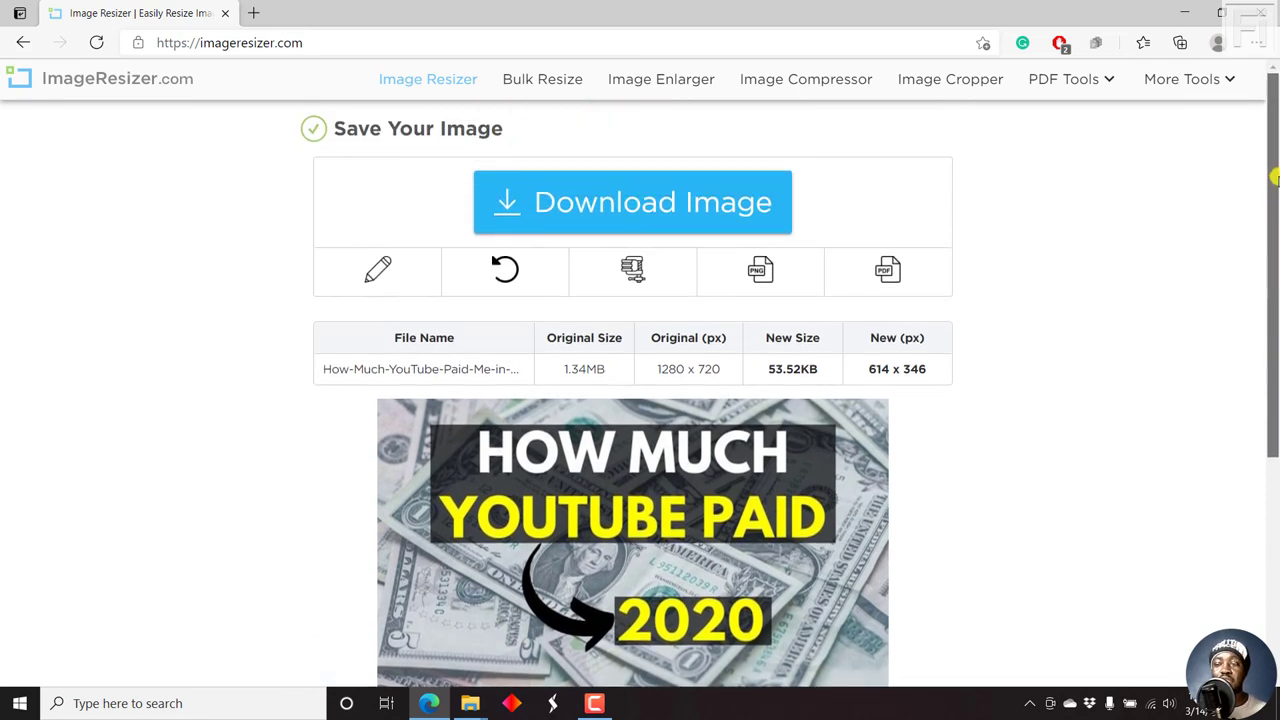
left_click(638, 200)
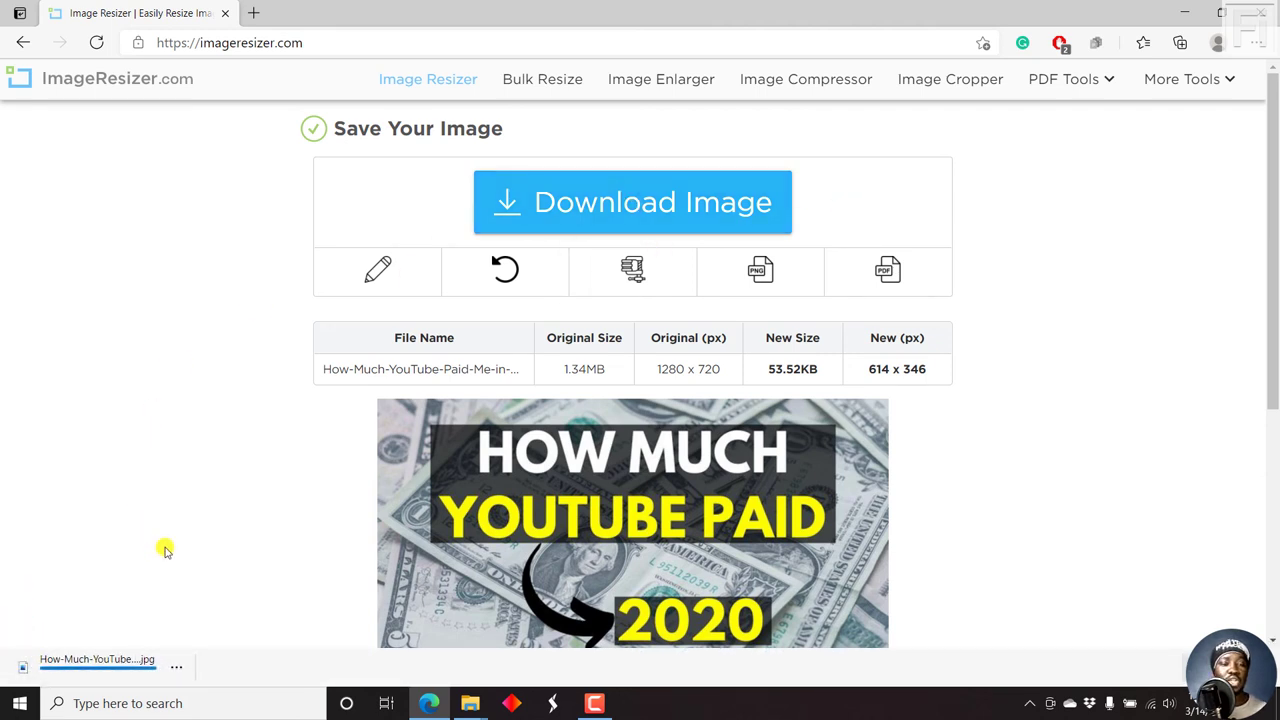
Show the downloaded JPG in the Downloads folder and move it to the Resize Image folder on the desktop
left_click(176, 667)
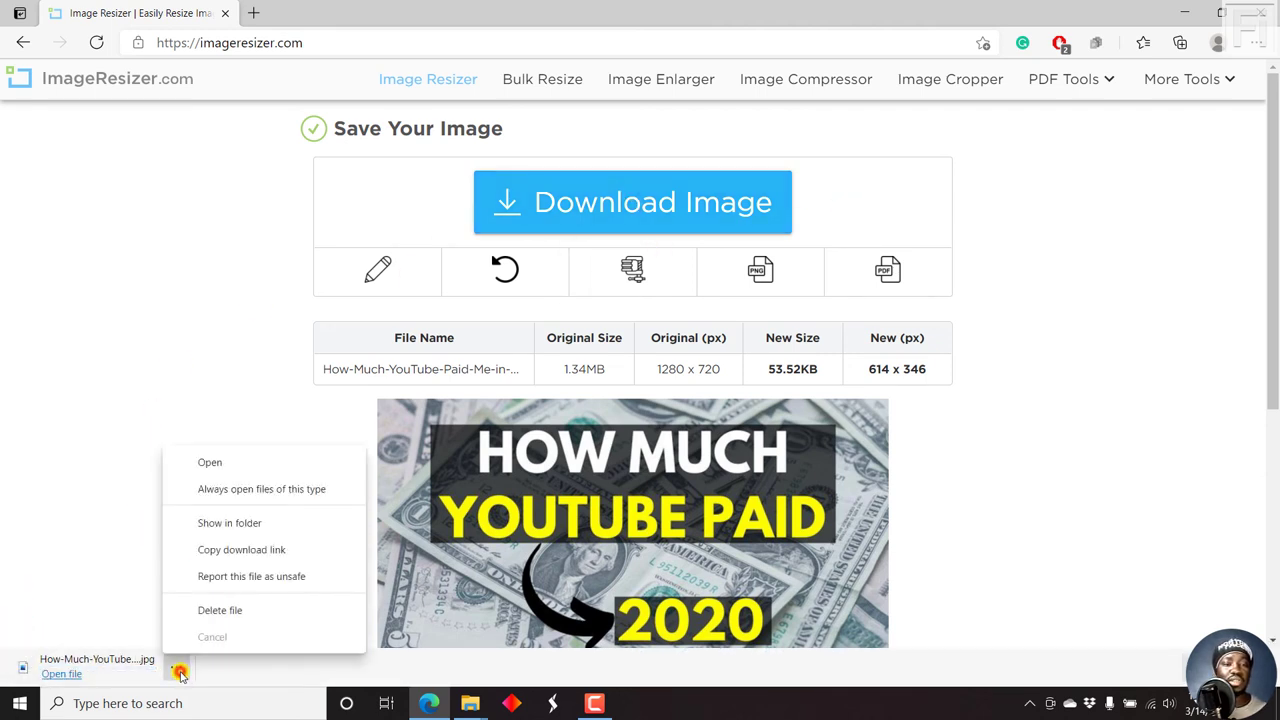
left_click(229, 523)
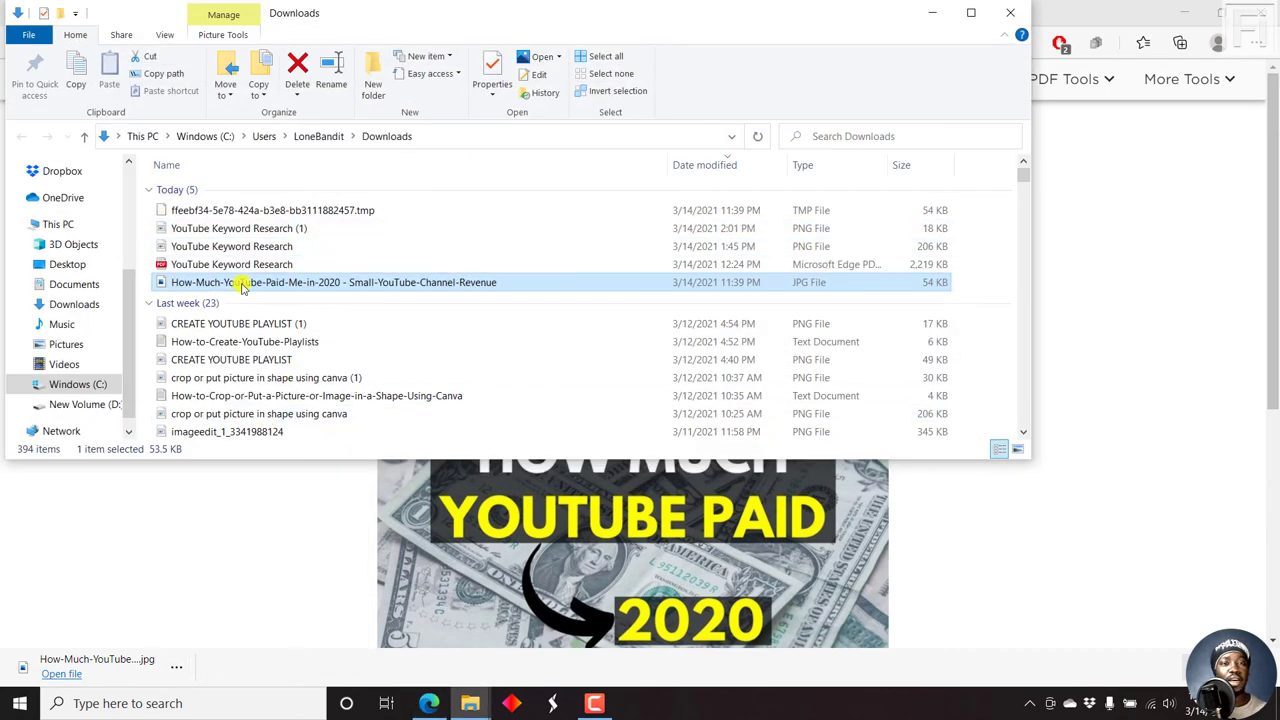
right_click(246, 282)
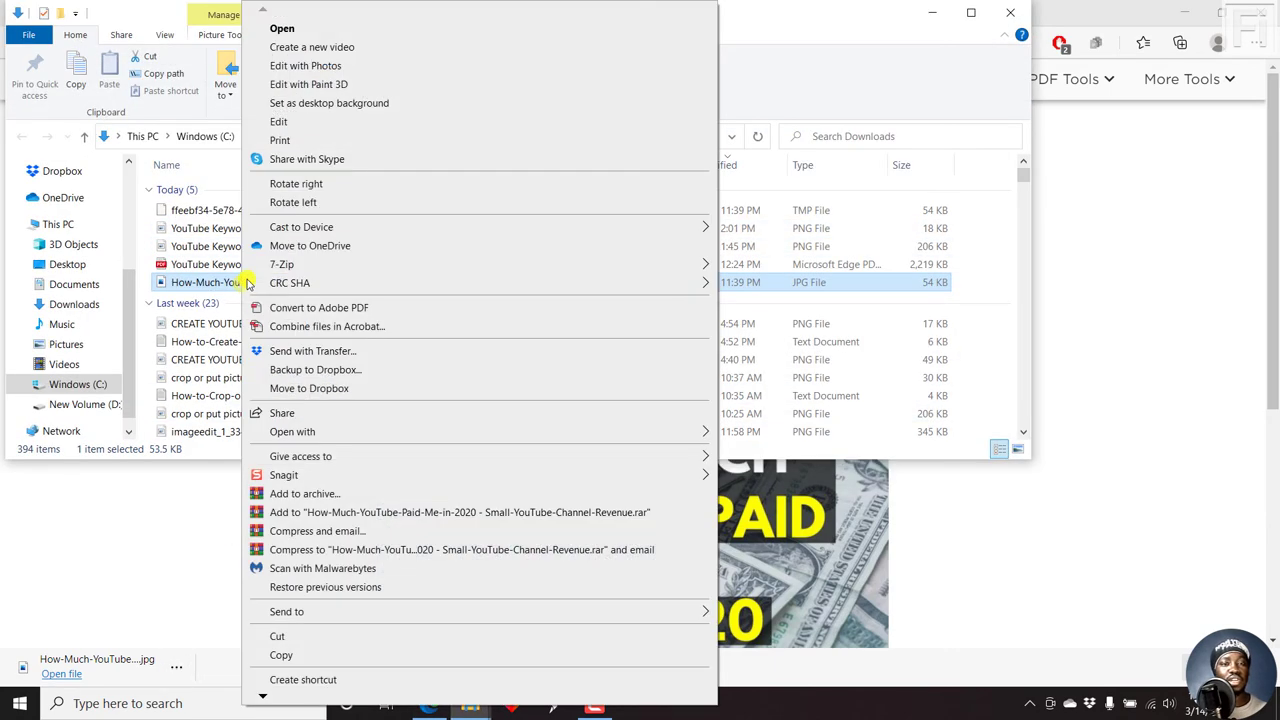
left_click(281, 637)
mouse_move(470, 703)
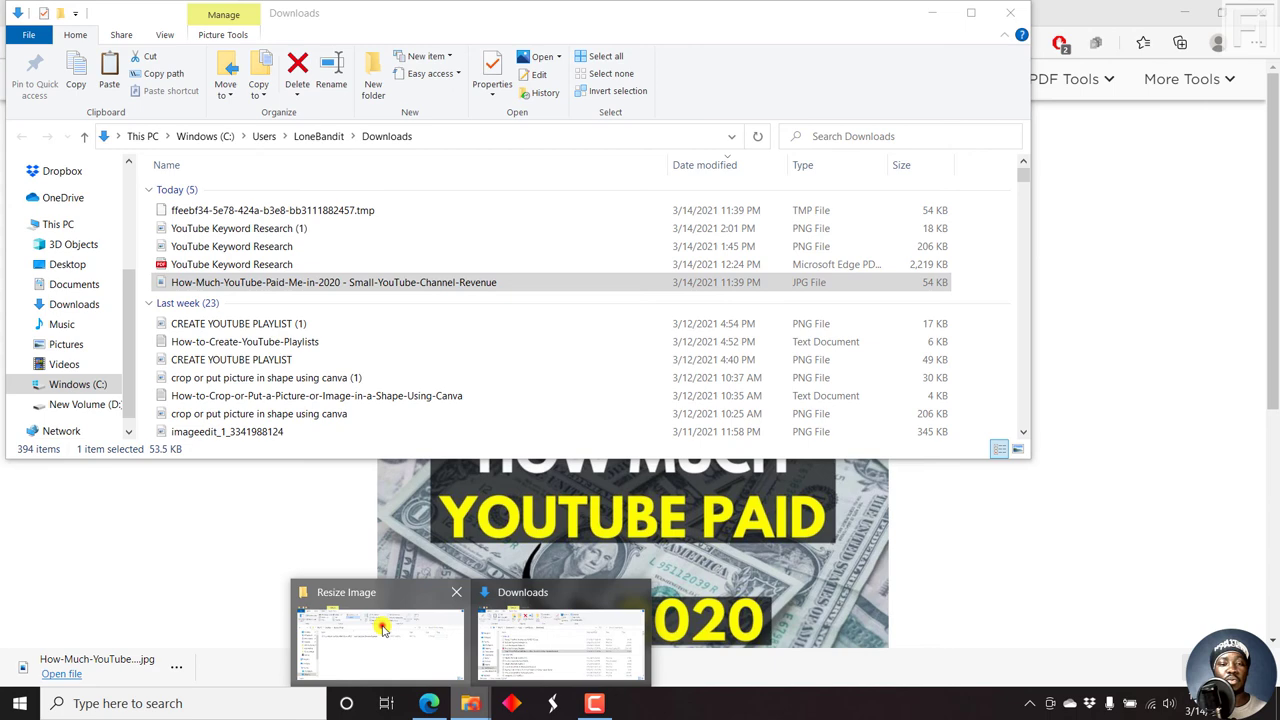
left_click(381, 665)
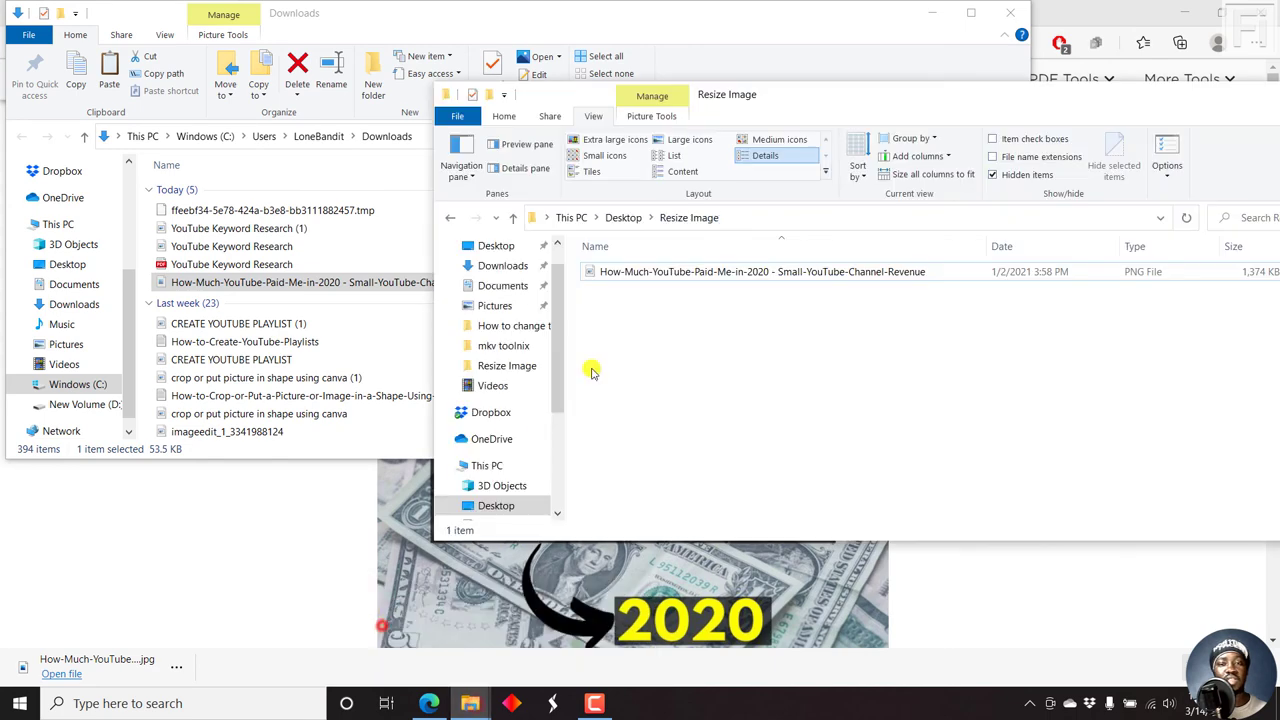
right_click(836, 379)
left_click(876, 494)
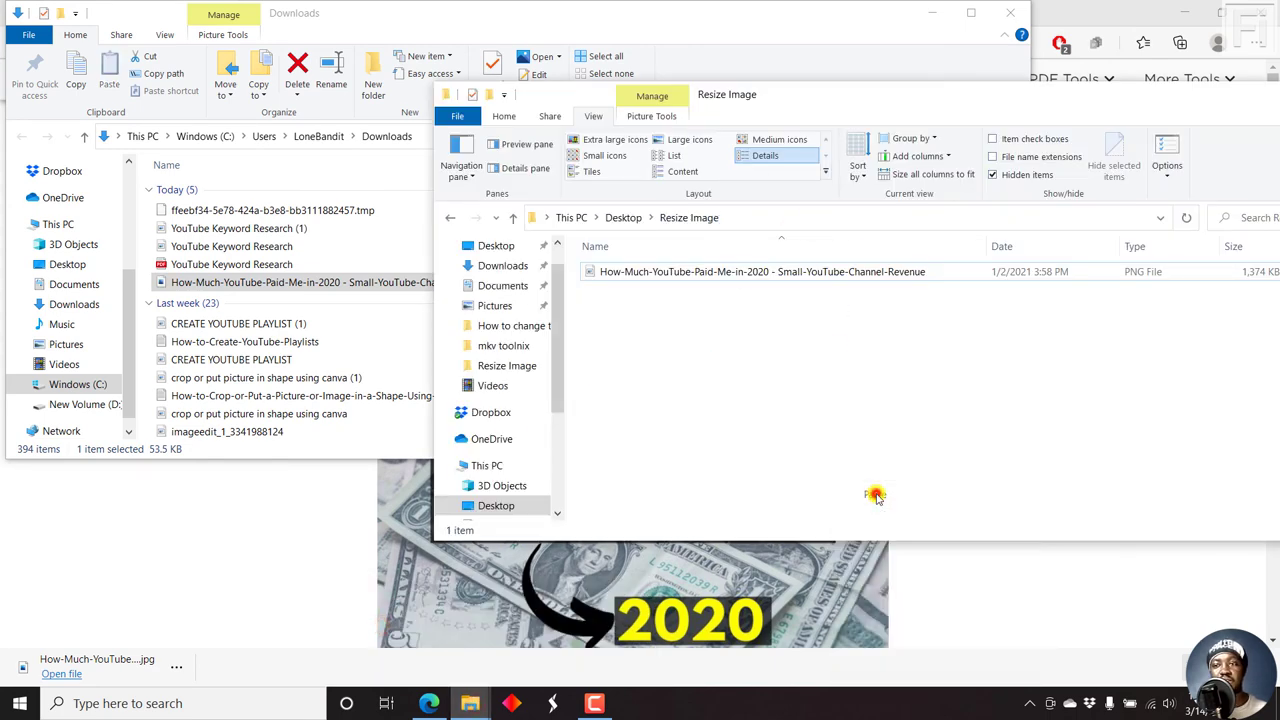
Maximize the Resize Image folder window and compare the file sizes of the original PNG and the resized JPG
double_click(1051, 95)
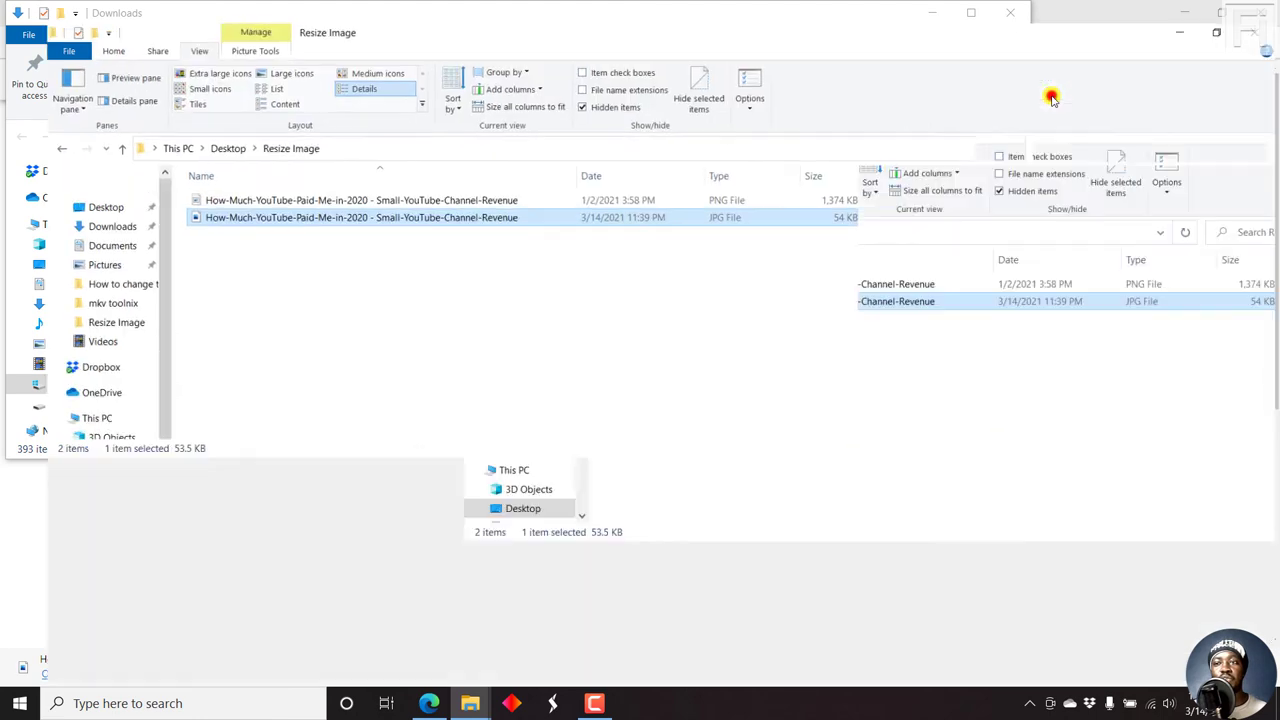
left_click(669, 326)
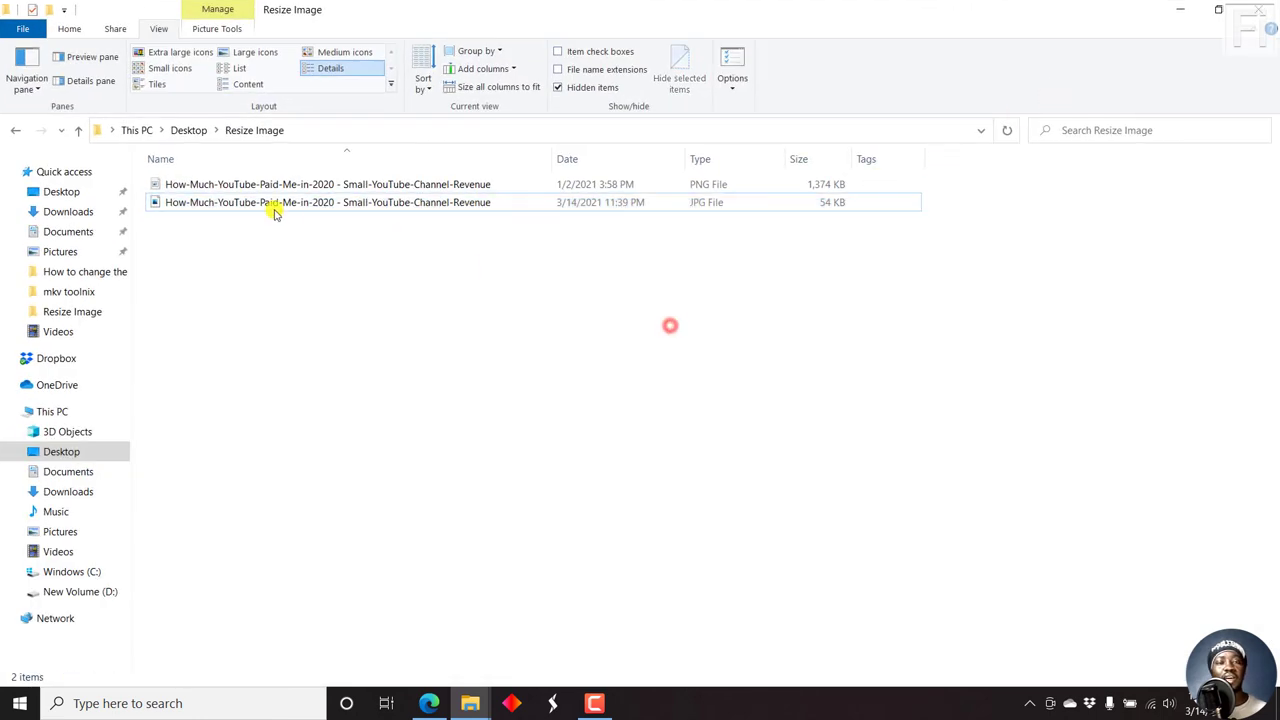
left_click(214, 188)
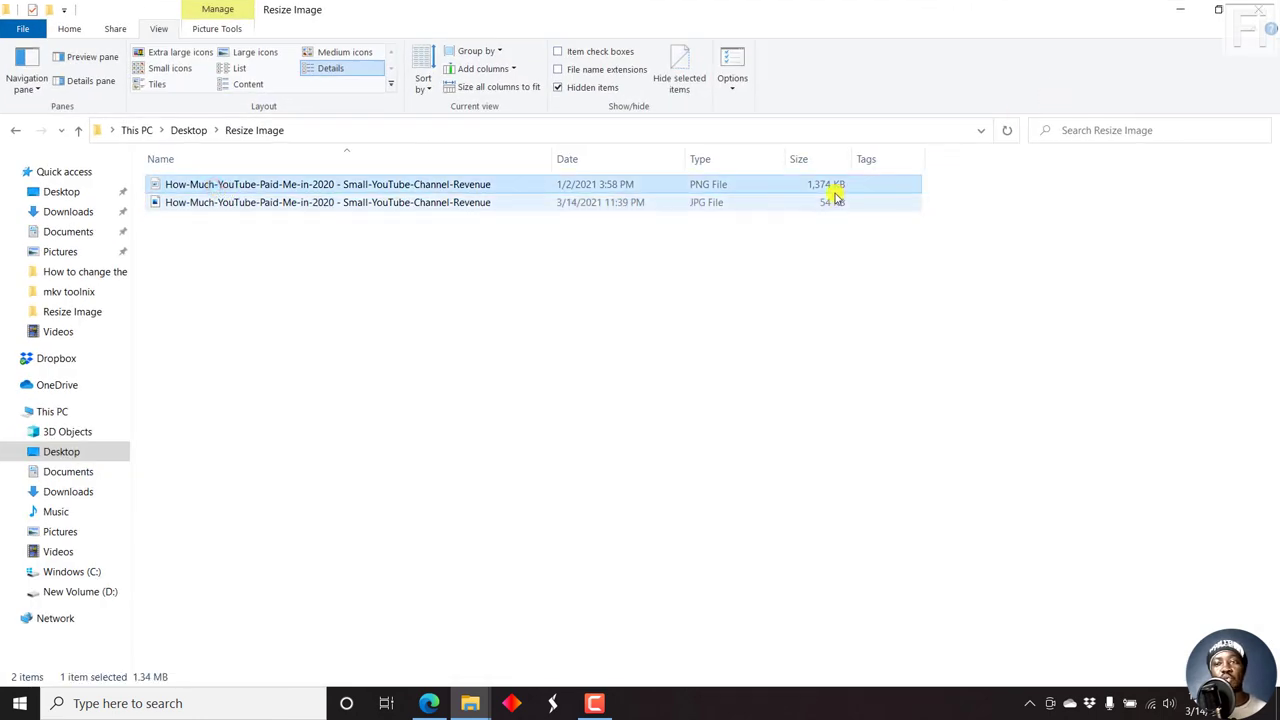
left_click(379, 202)
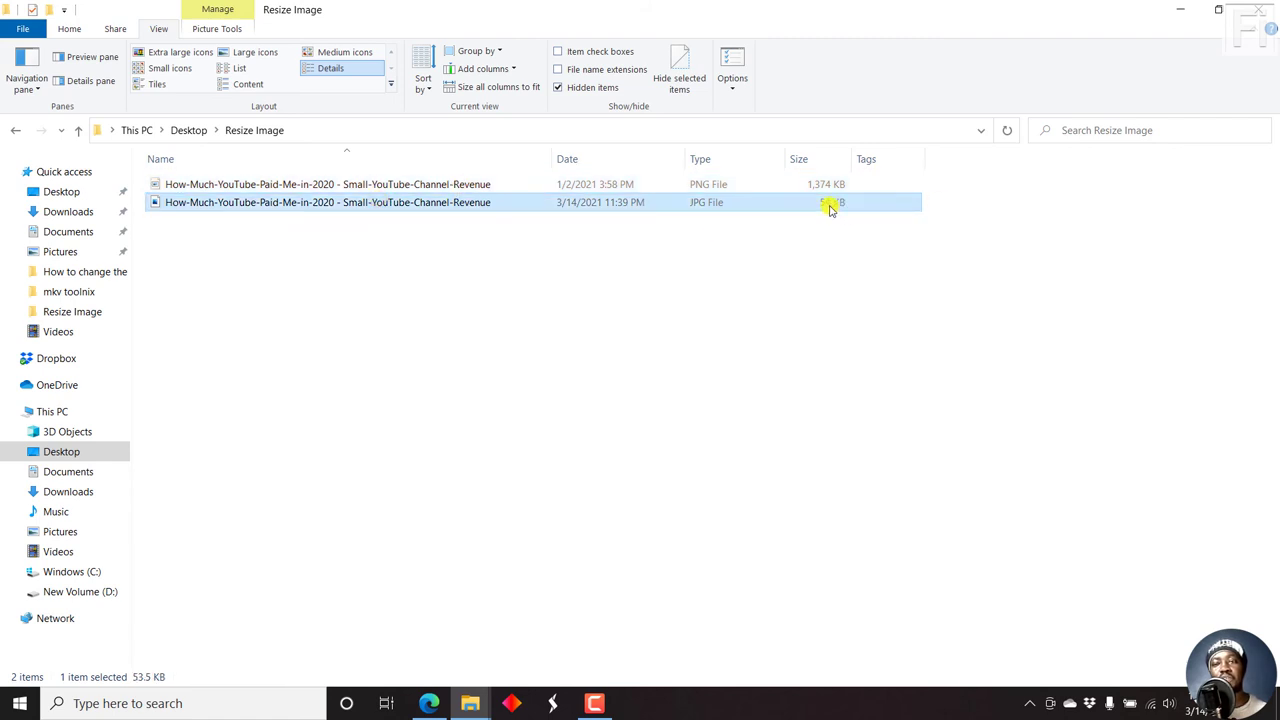
Check the dimensions and file size in the resized JPG's detailed properties, close them and return to the ImageResizer.com page in Edge
right_click(401, 206)
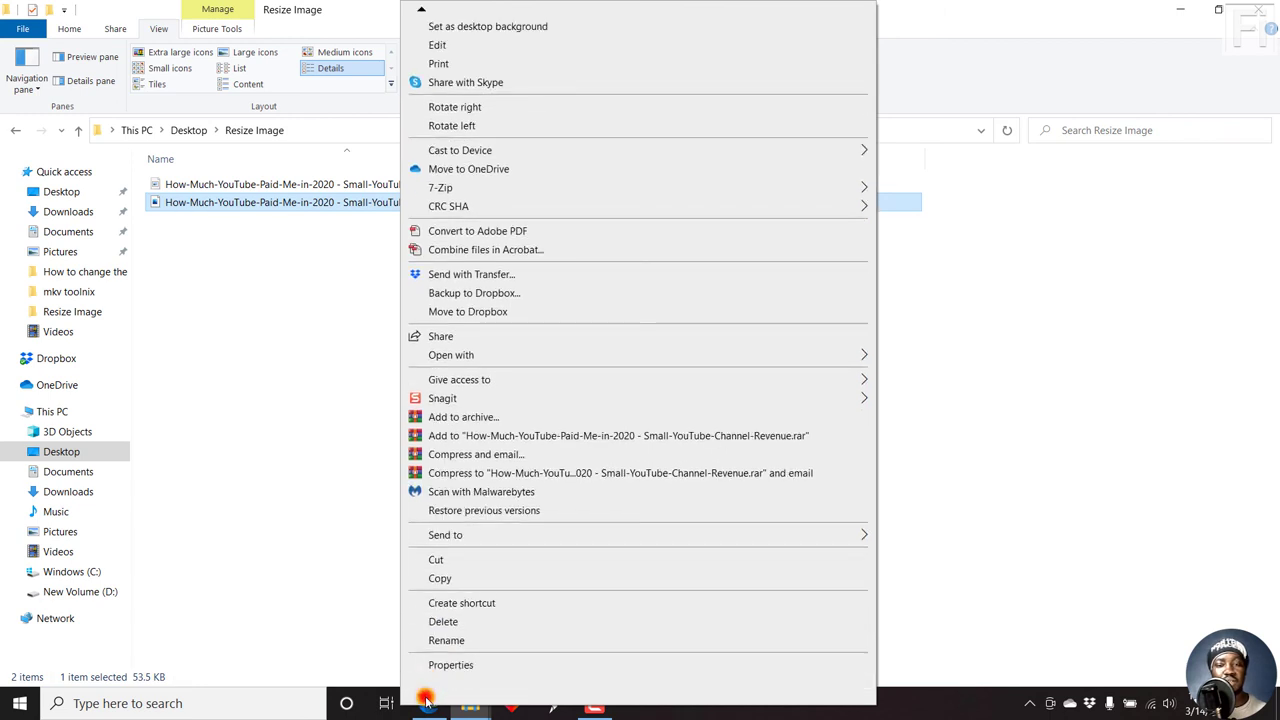
left_click(452, 672)
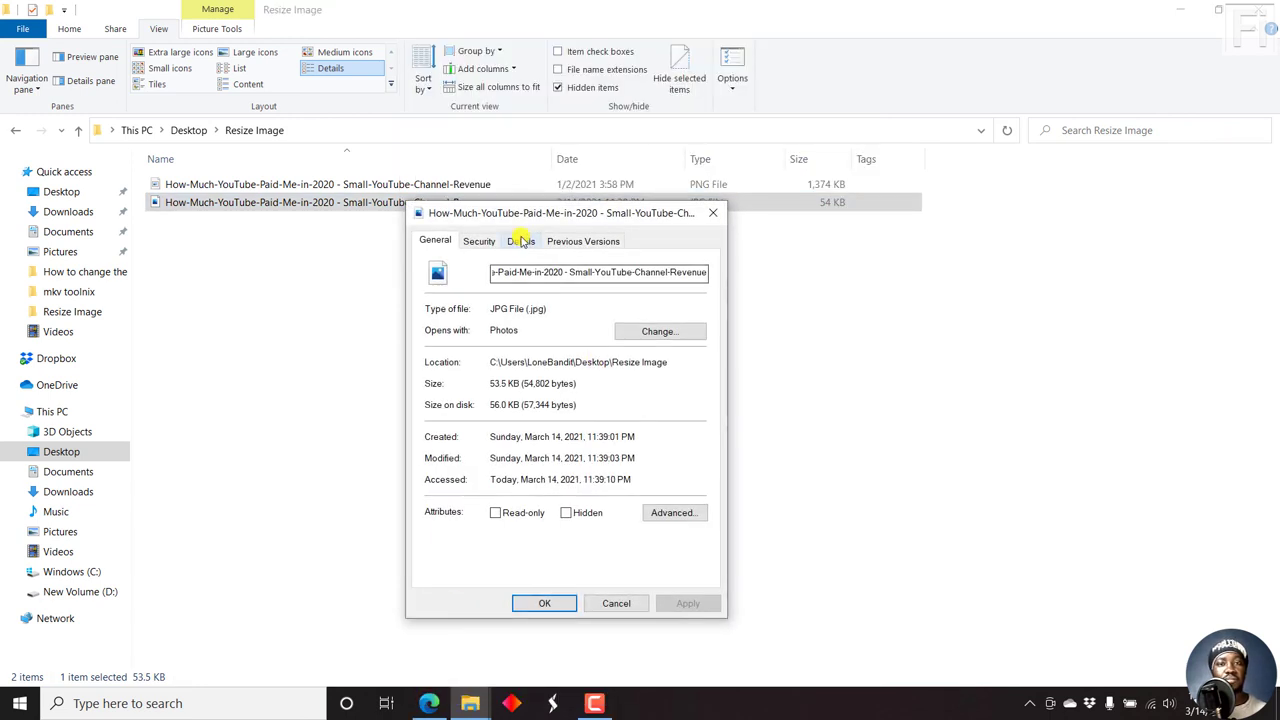
left_click(520, 240)
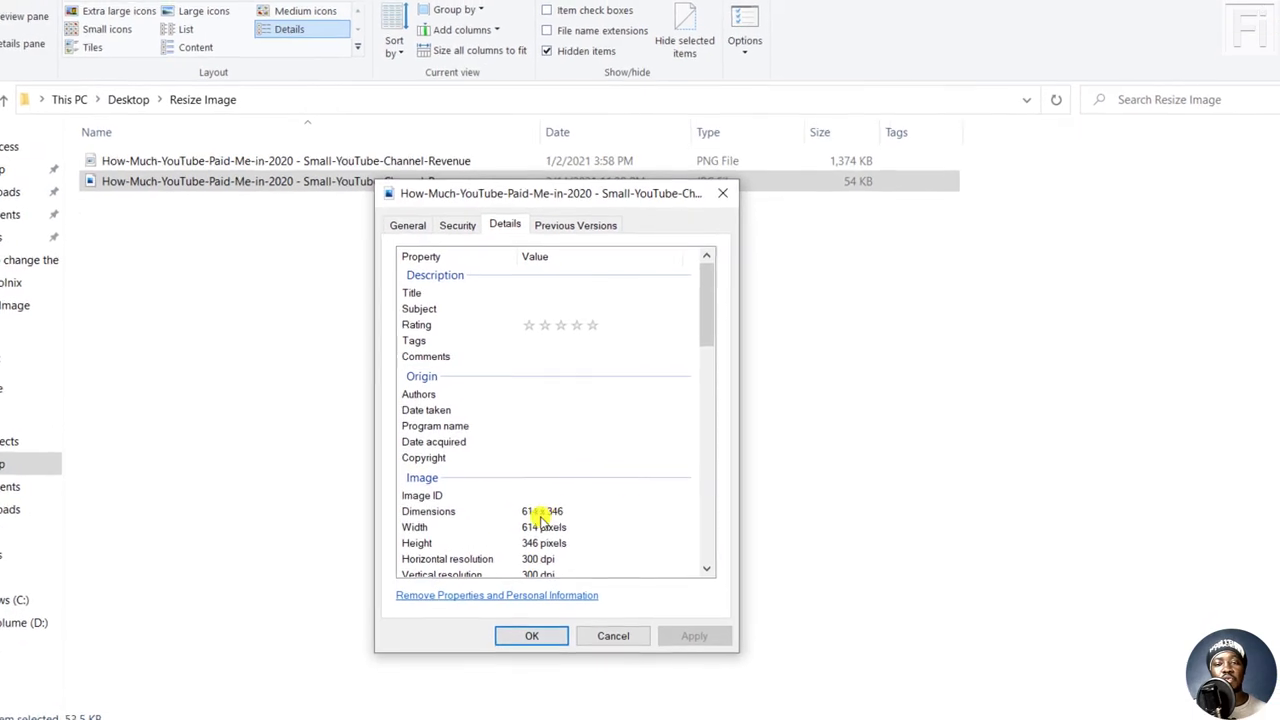
left_click_drag(709, 323, 711, 520)
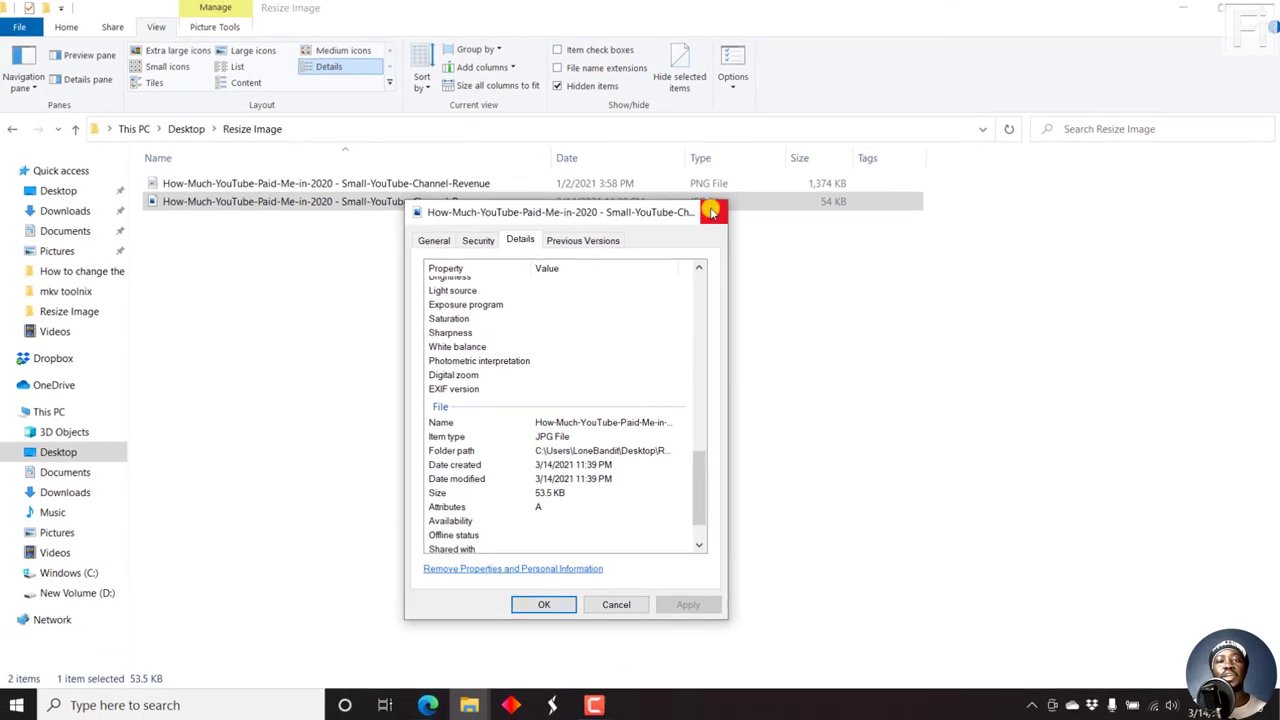
left_click(724, 190)
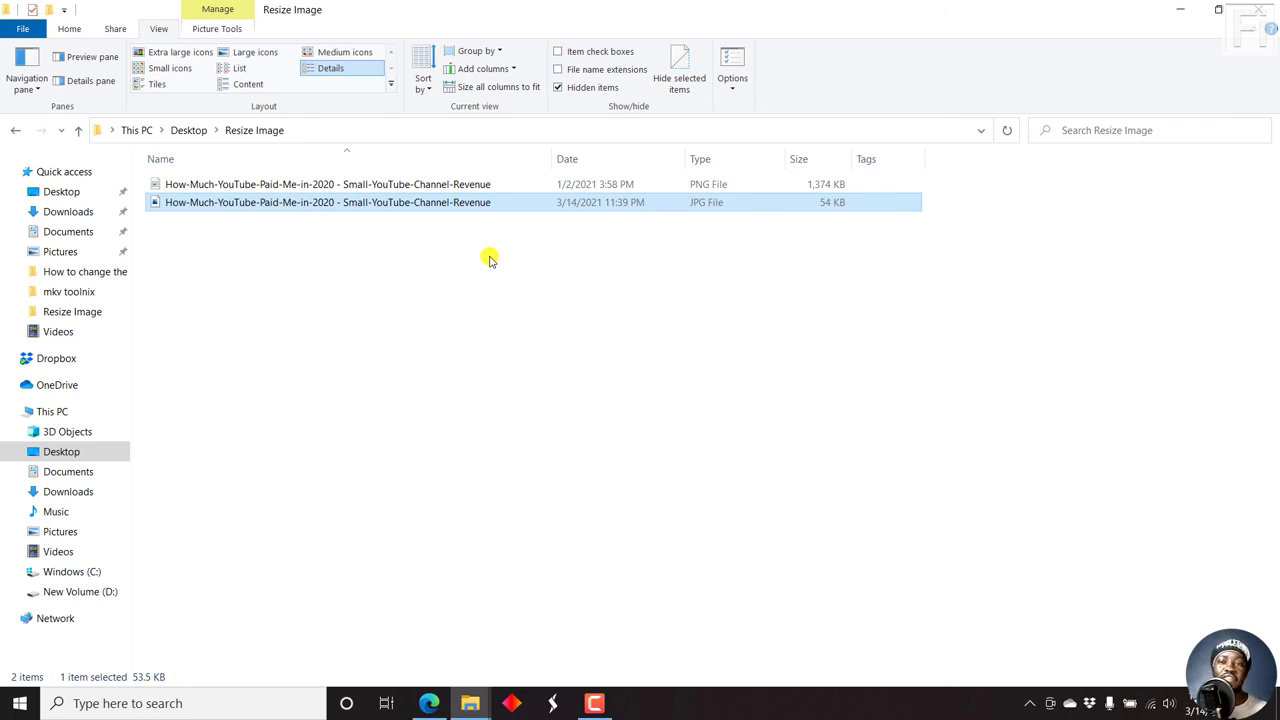
left_click(428, 706)
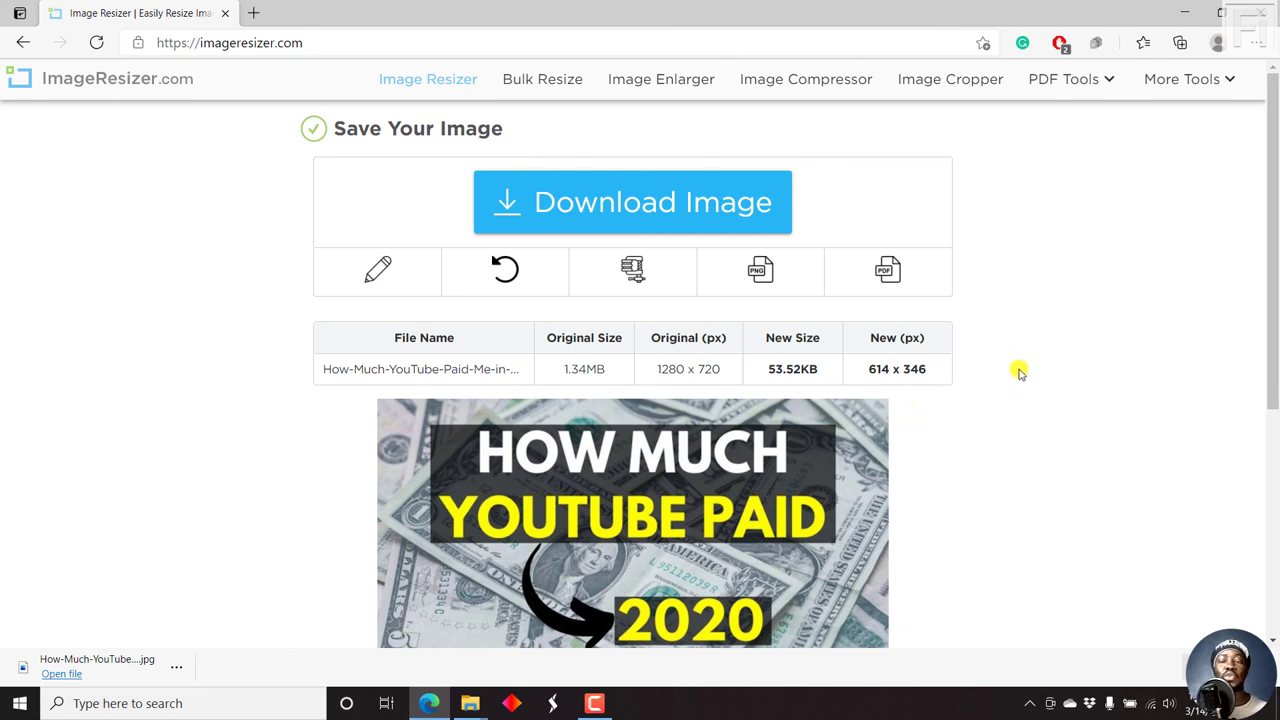